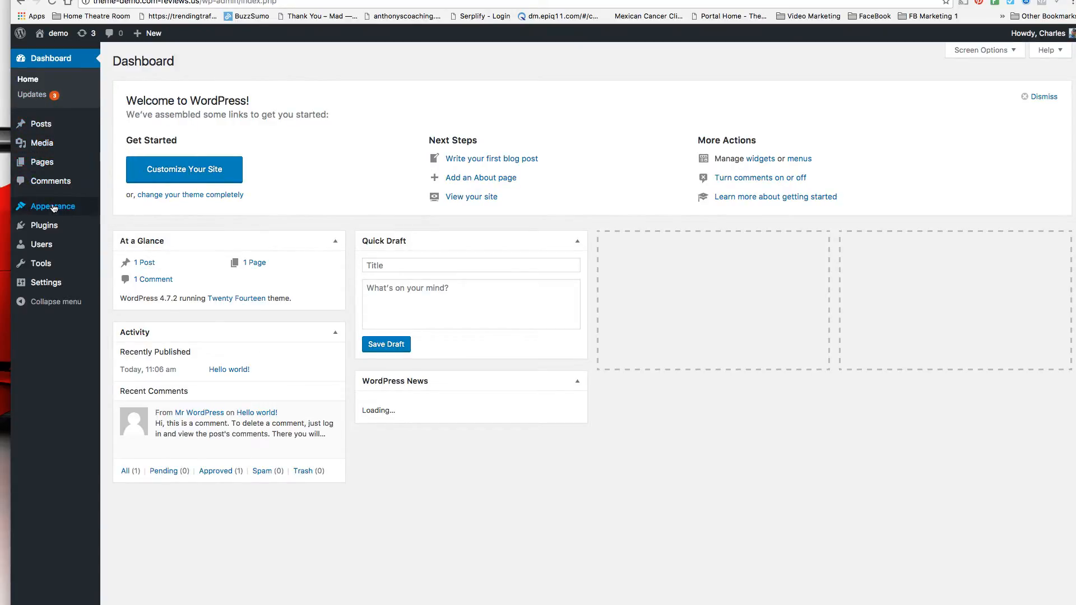
Step: Open the form for uploading a theme in .zip format on the Add Themes page
mouse_move(55, 128)
mouse_move(56, 207)
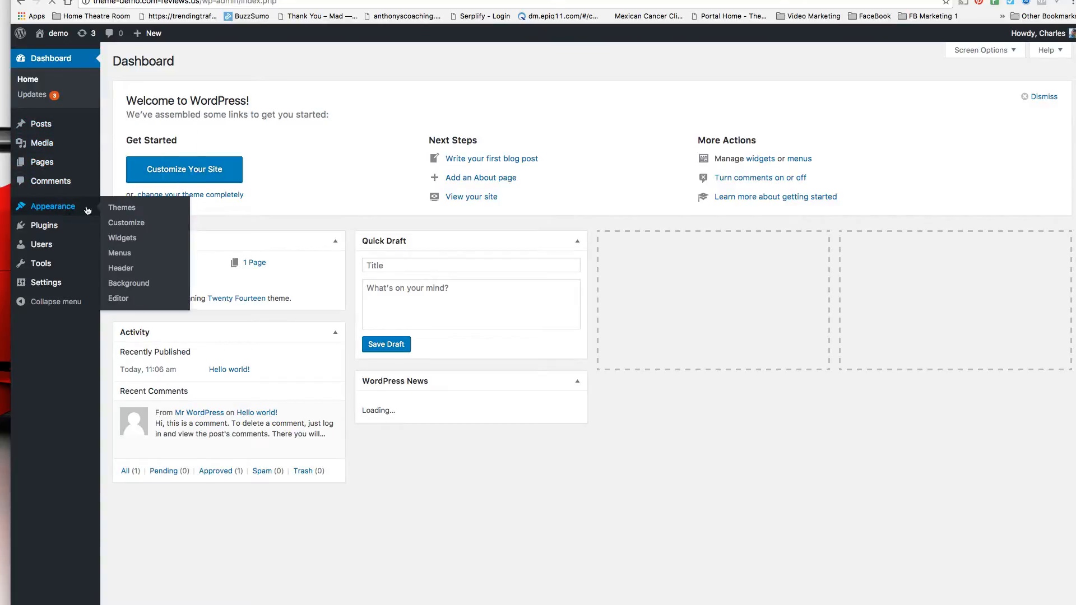
left_click(114, 209)
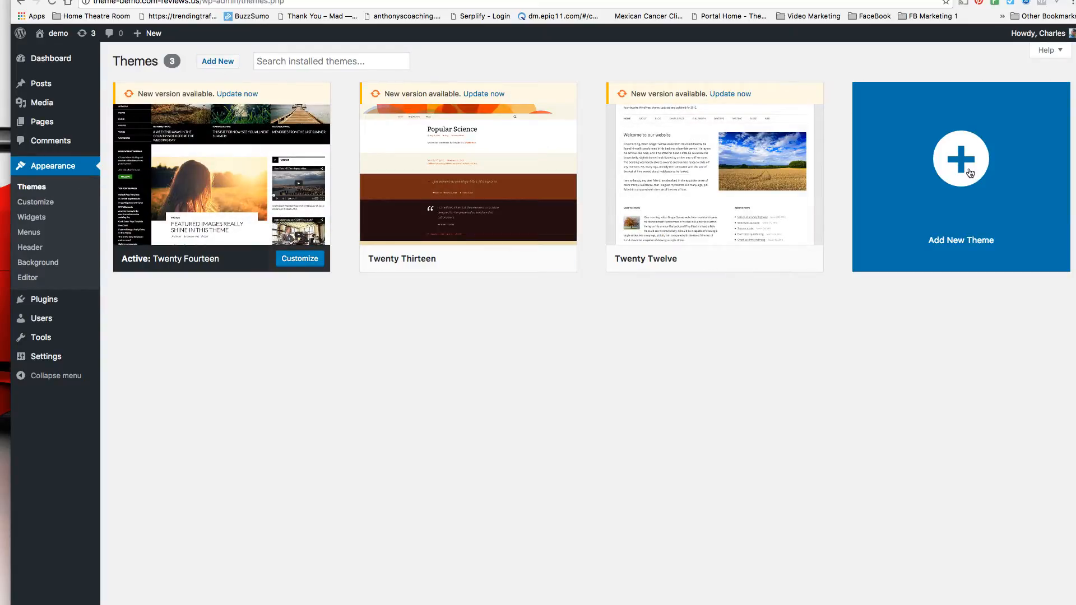
left_click(214, 62)
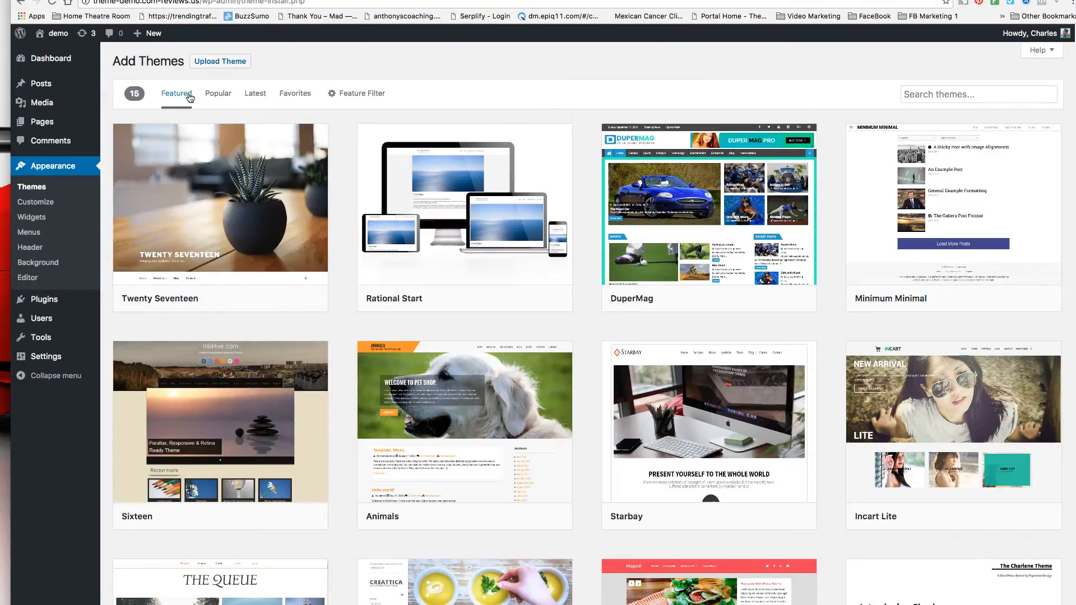
left_click(223, 65)
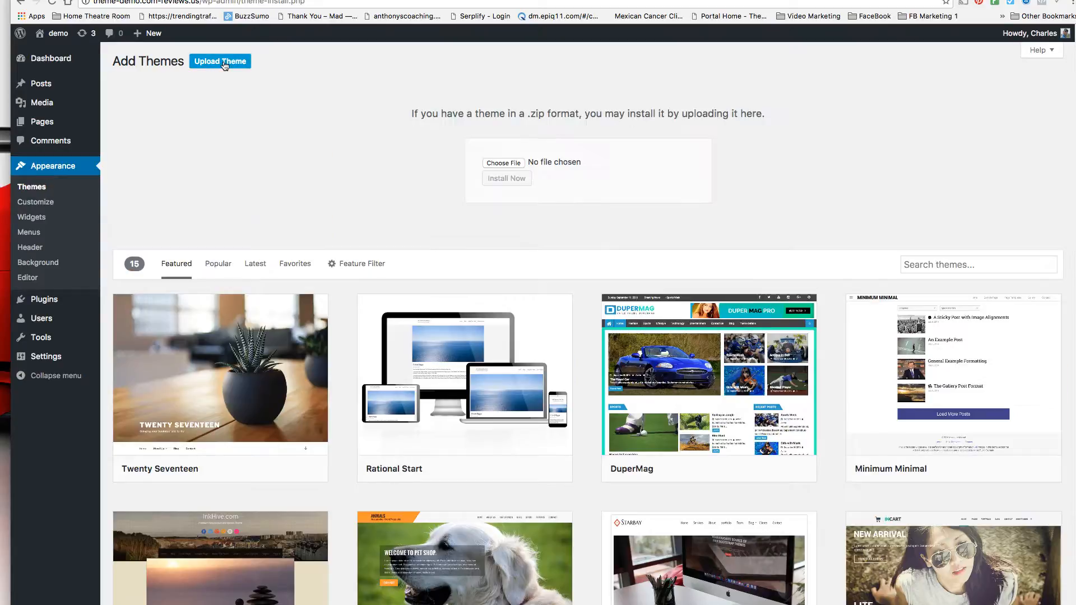
left_click(506, 164)
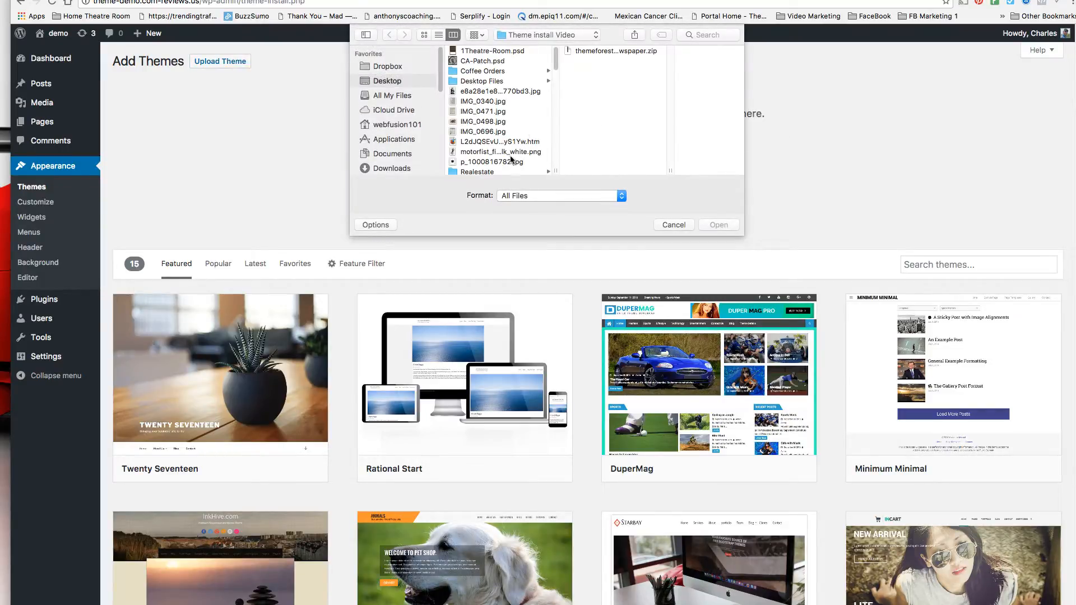
left_click(674, 225)
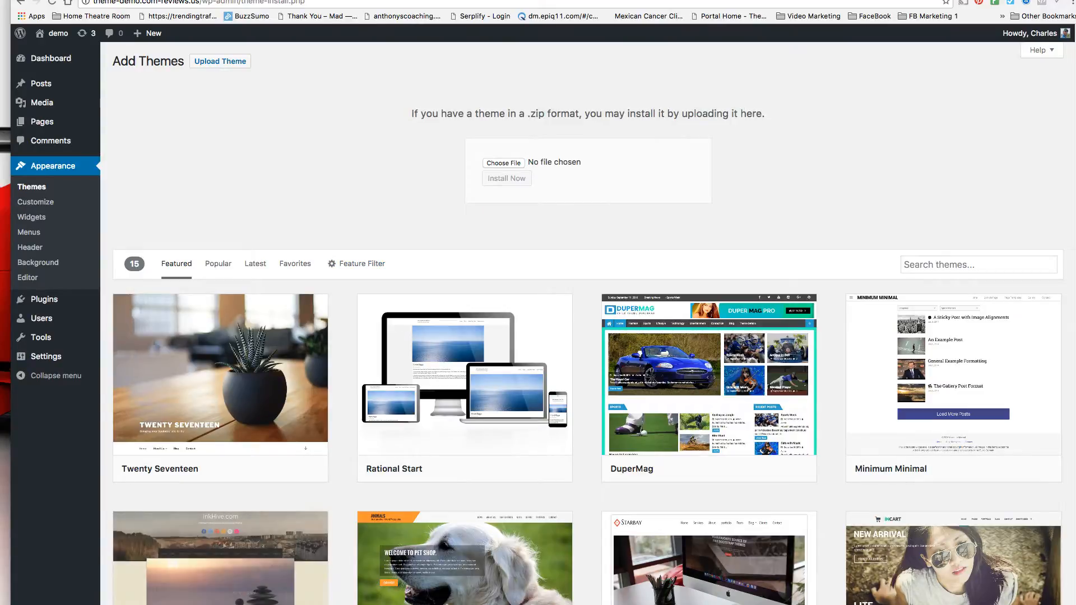
Step: In Finder, extract themeforest-5489609-newspaper.zip with Archive Utility and locate Newspaper.zip inside the extracted Newspaper-tf folder
left_click(1009, 604)
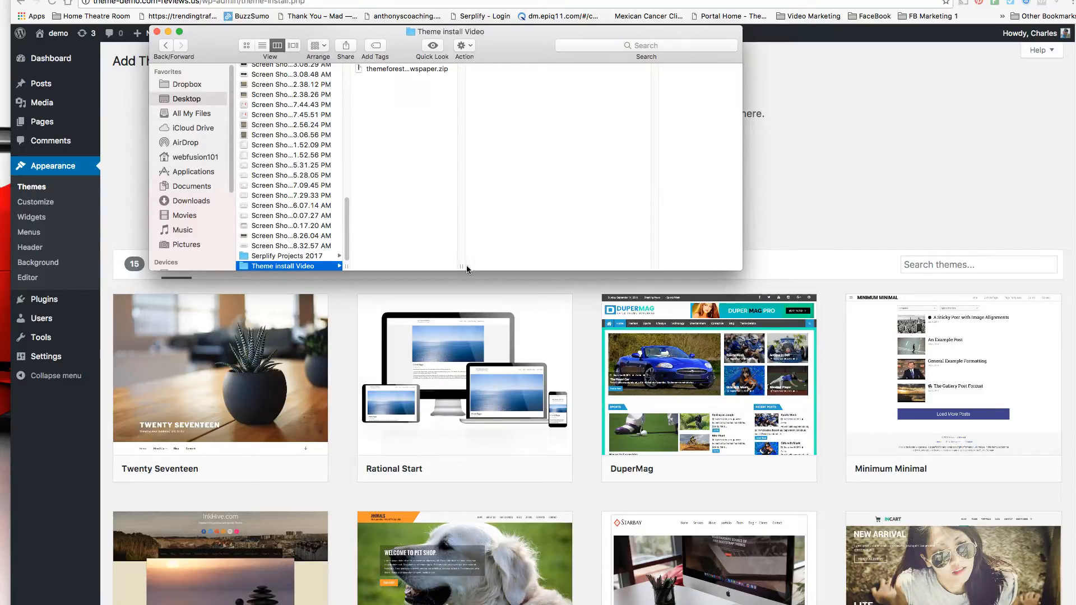
left_click_drag(462, 266, 526, 261)
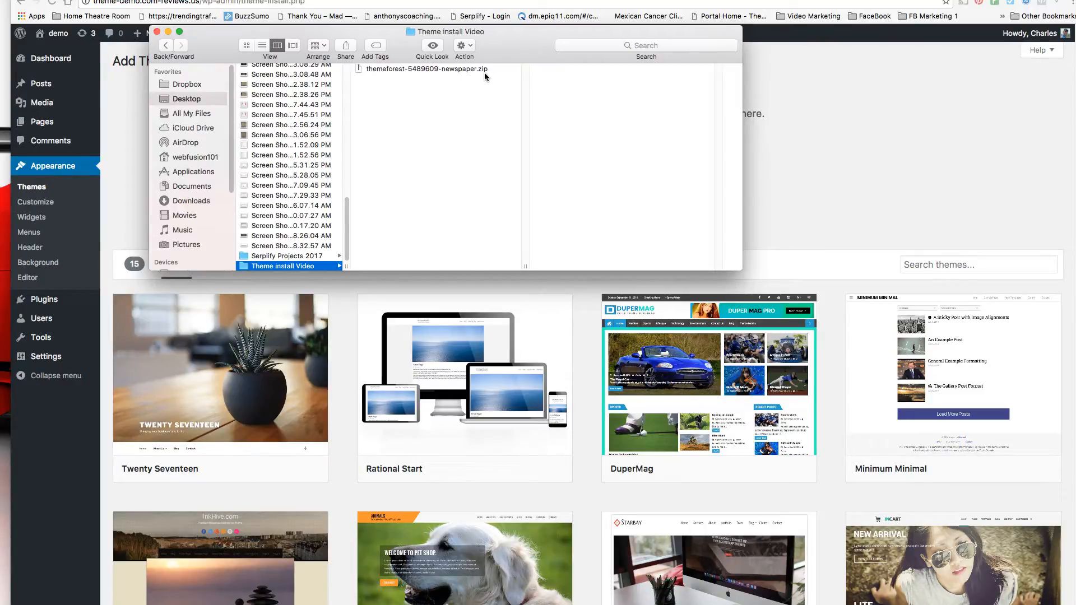
right_click(378, 68)
mouse_move(400, 86)
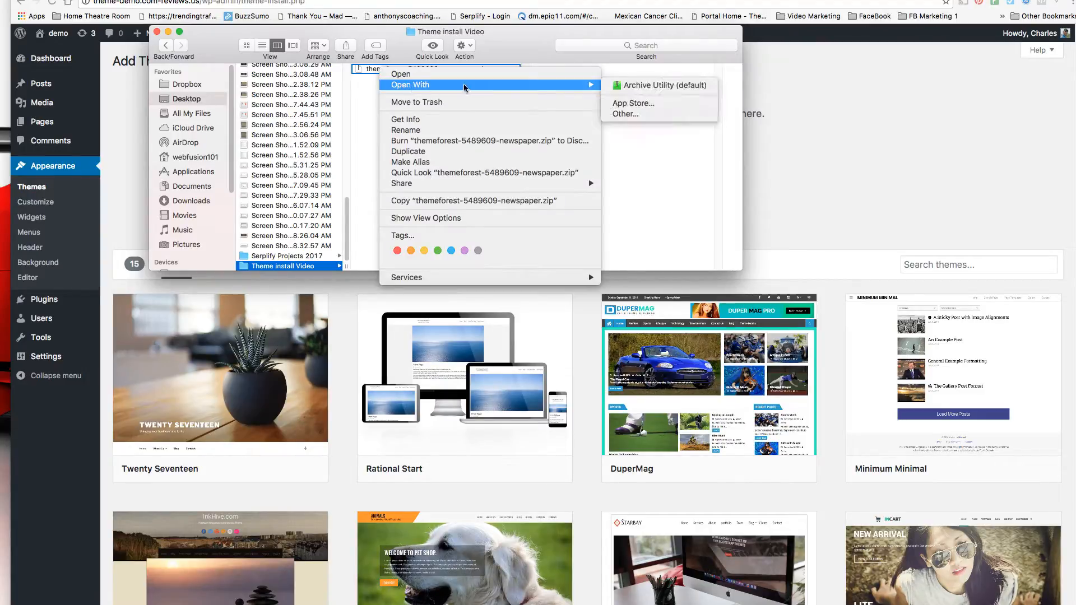
left_click(637, 88)
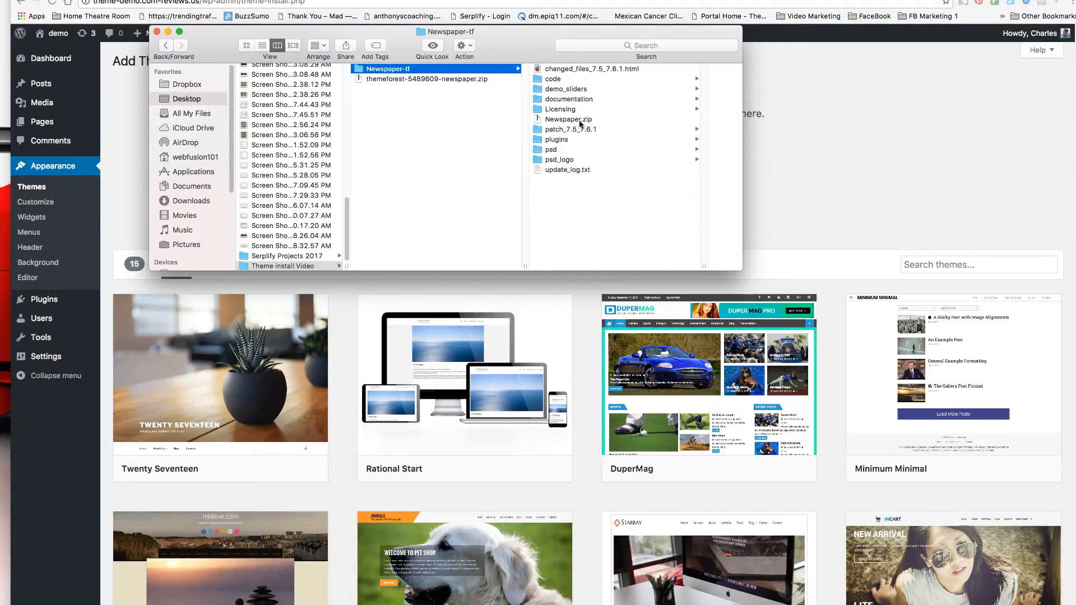
left_click(560, 123)
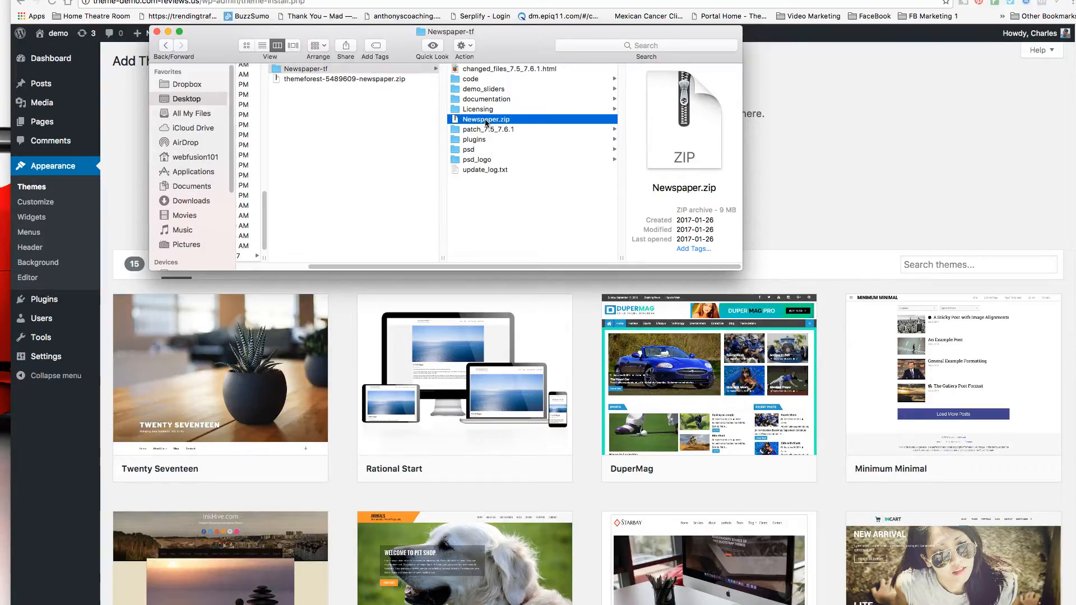
left_click(803, 153)
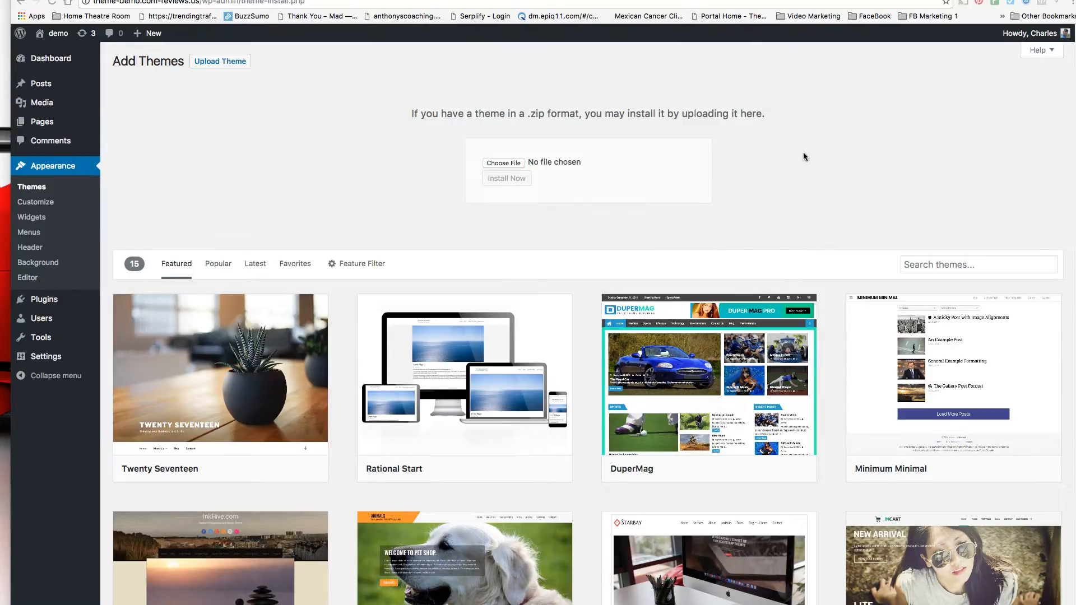
Step: In the WordPress upload form, try to install the theme from Newspaper.zip in the Newspaper-tf folder, and return to the Themes page
left_click(500, 162)
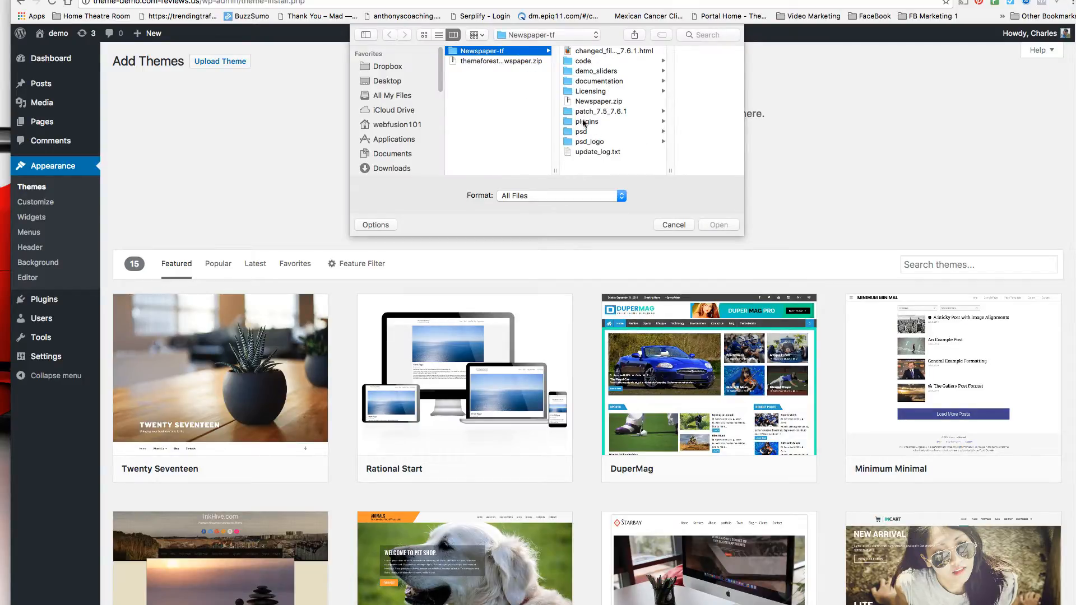
left_click(590, 102)
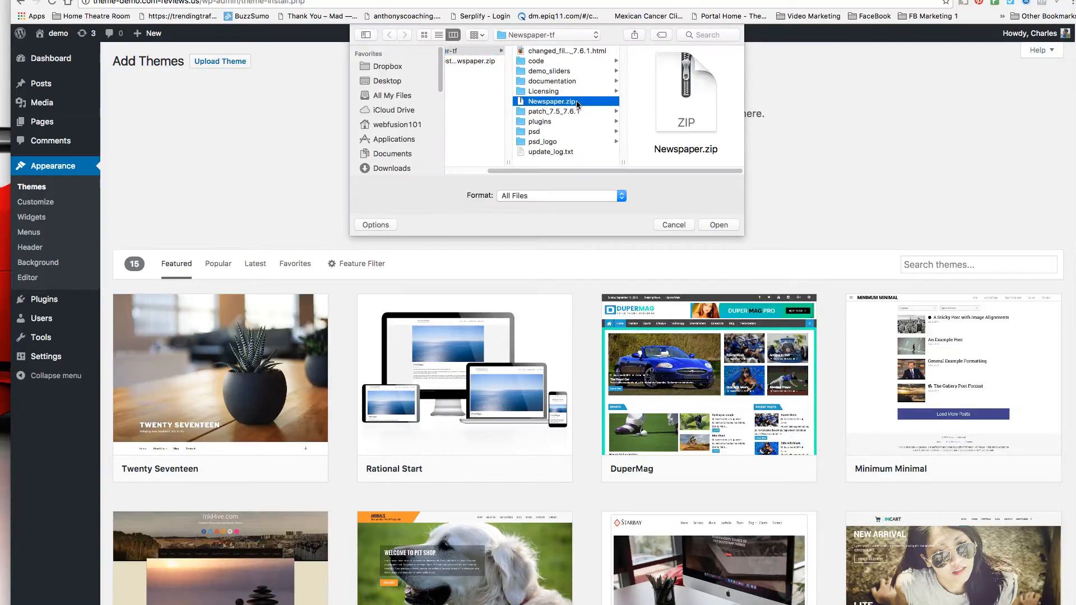
double_click(541, 102)
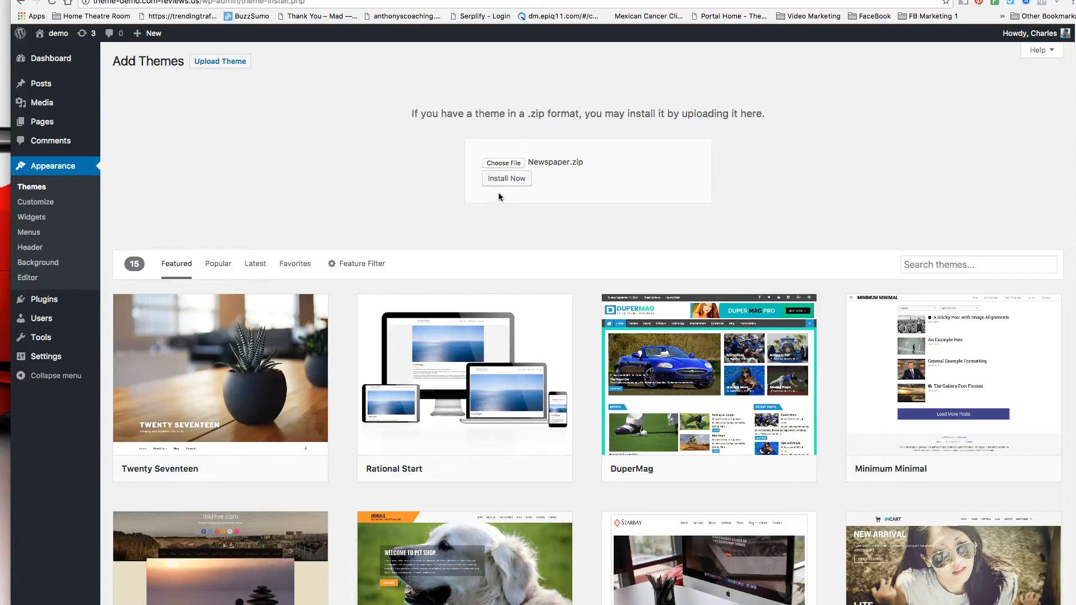
left_click(505, 179)
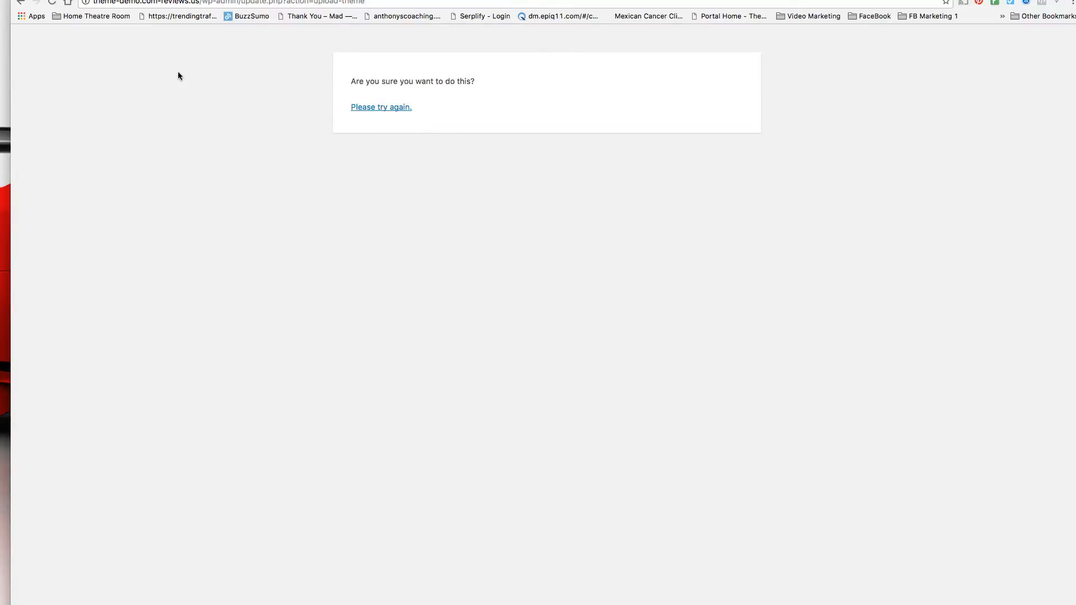
left_click(20, 2)
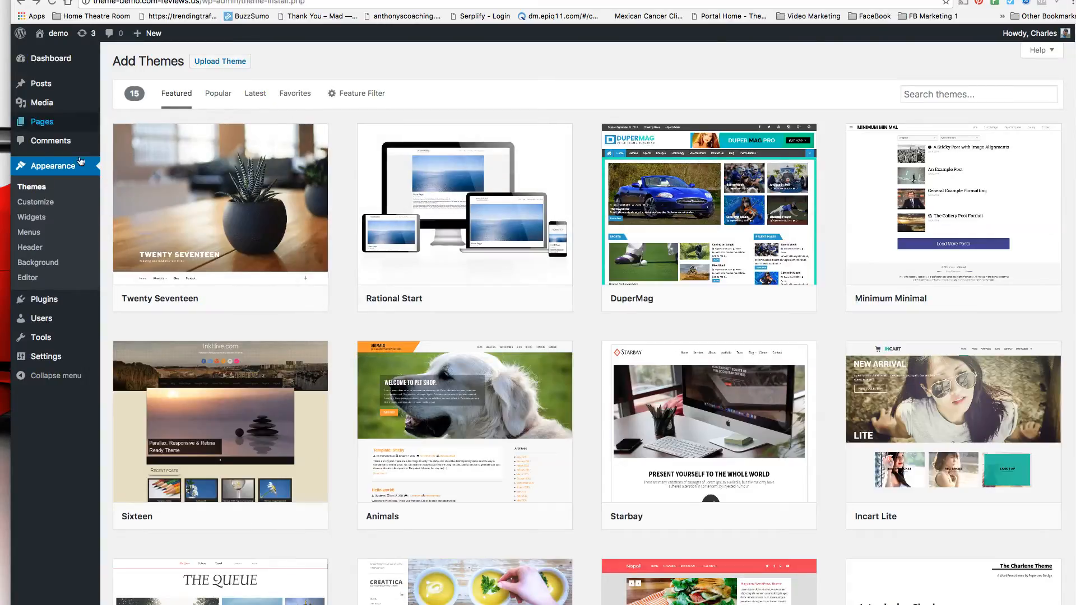
left_click(52, 171)
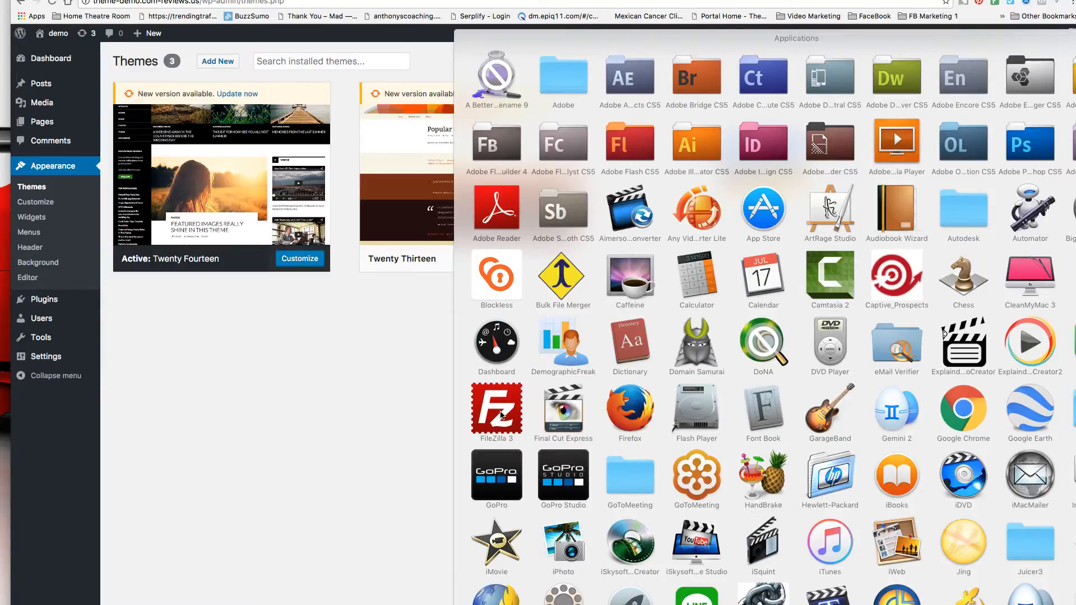
Step: Open FileZilla and connect to the saved COM-REVIEWS.US site
left_click(501, 414)
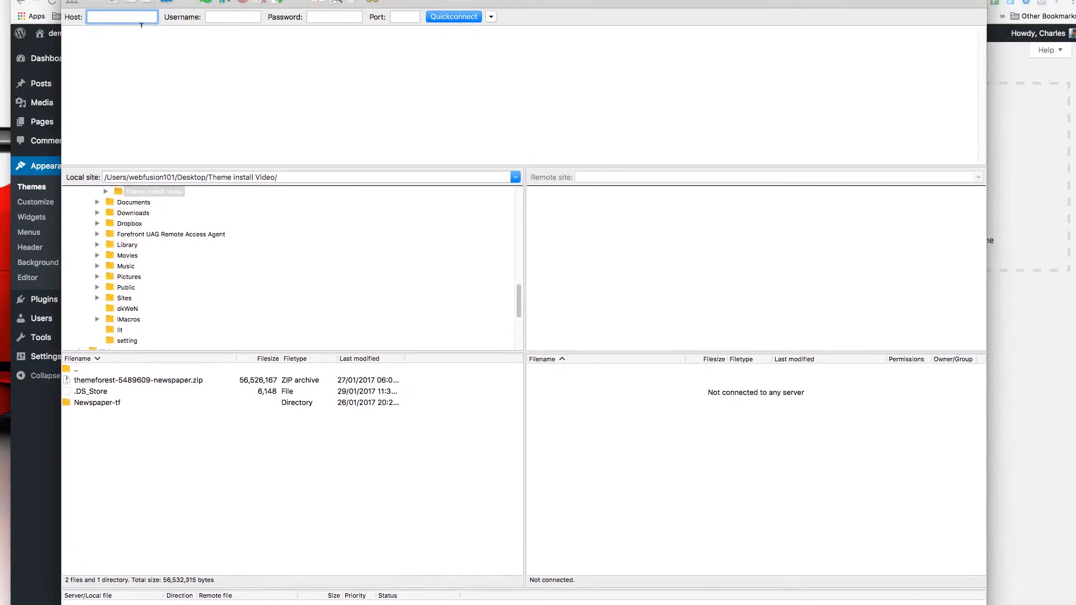
left_click(71, 1)
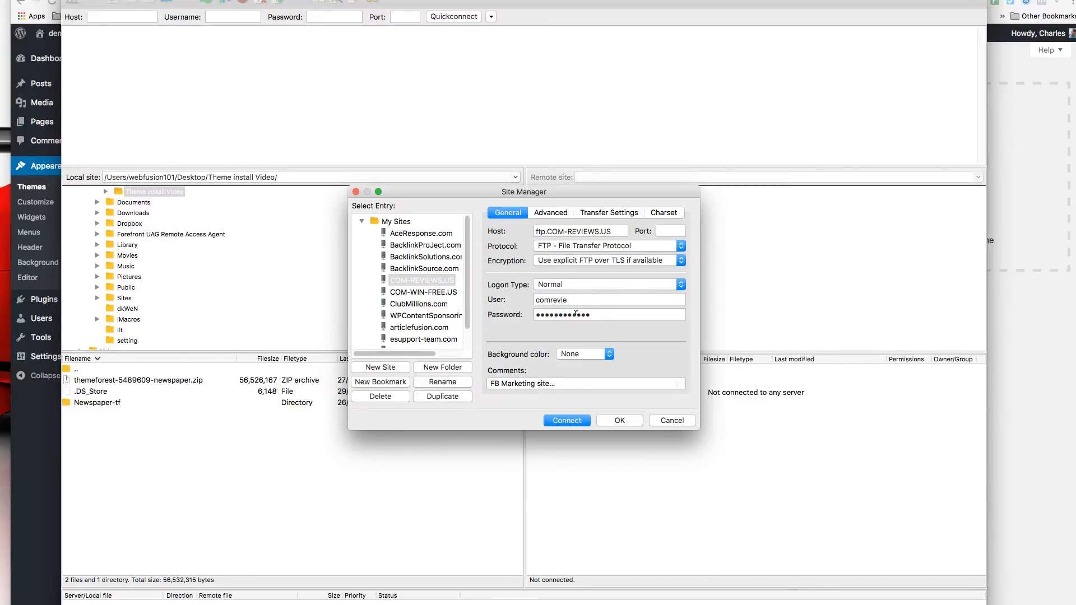
left_click(561, 421)
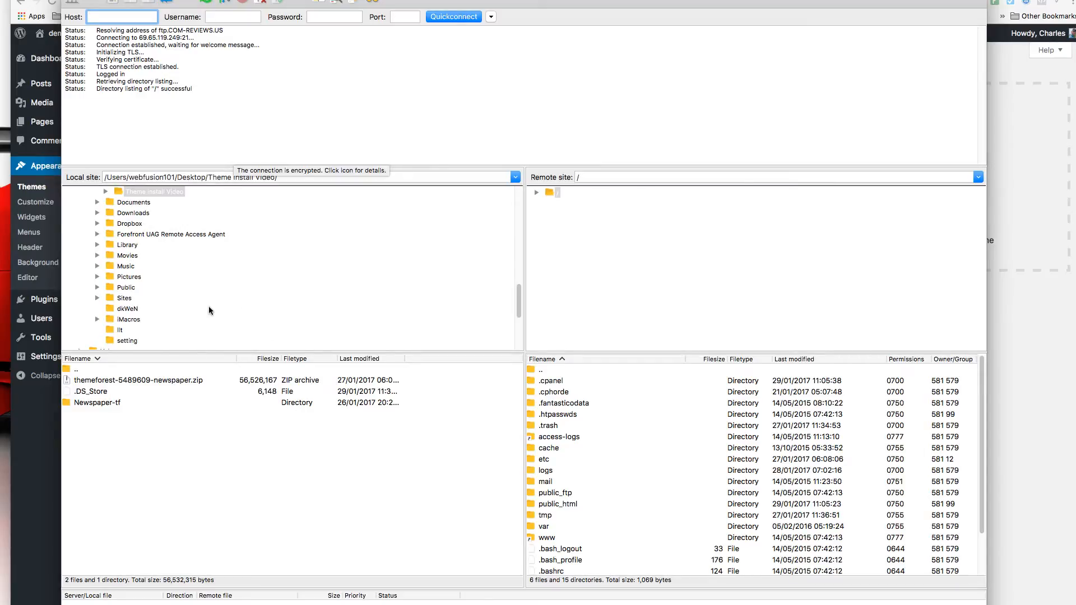
Step: Browse the remote server to the /public_html/theme-demo/wp-content/themes directory
double_click(550, 506)
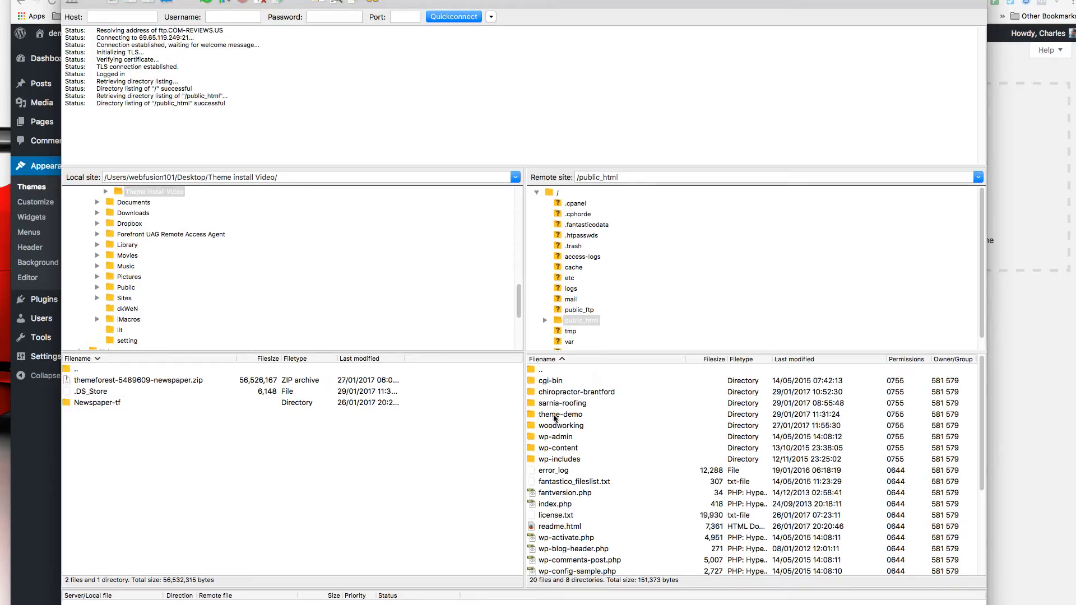
scroll(560, 417, "down", 1)
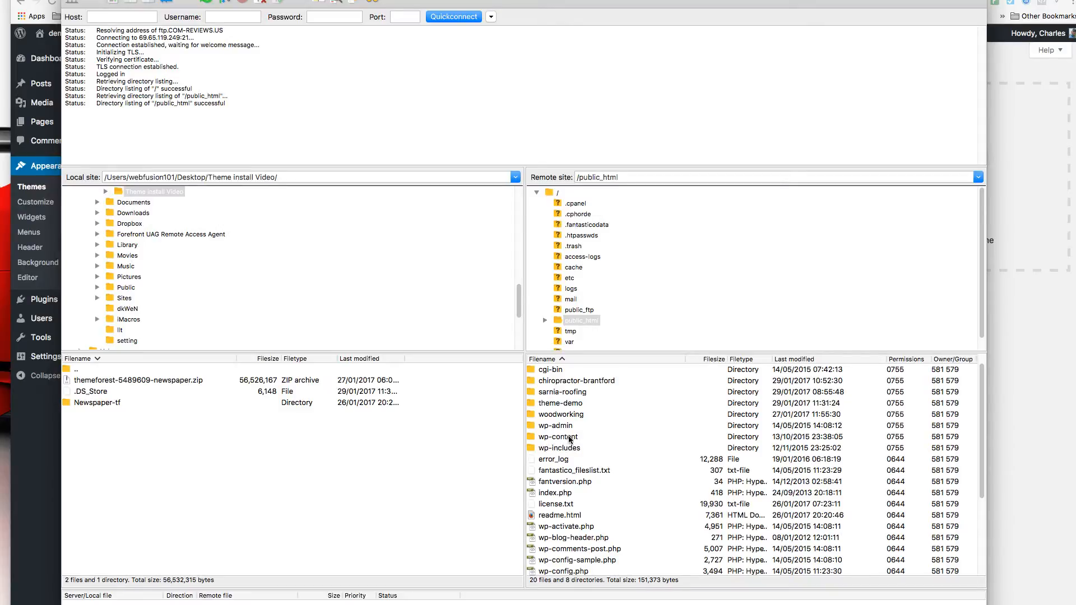
left_click(559, 405)
double_click(559, 404)
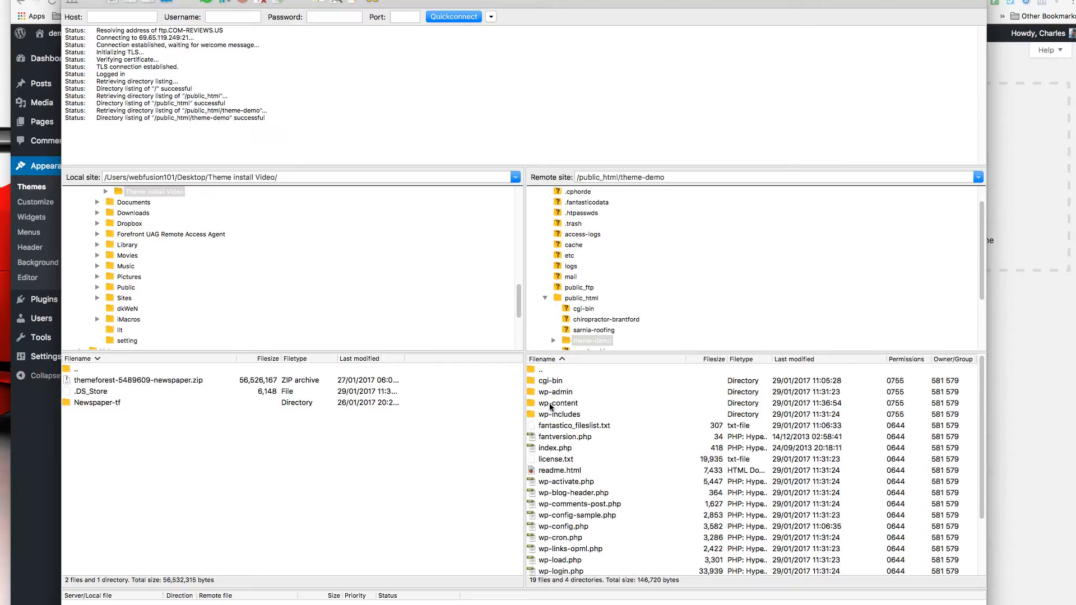
double_click(549, 404)
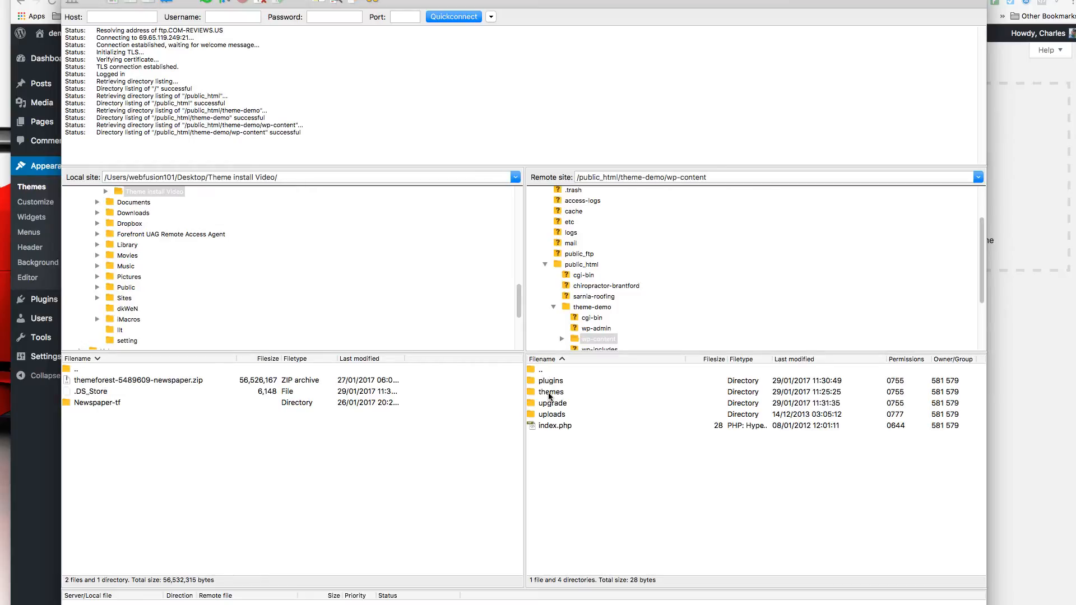
double_click(552, 393)
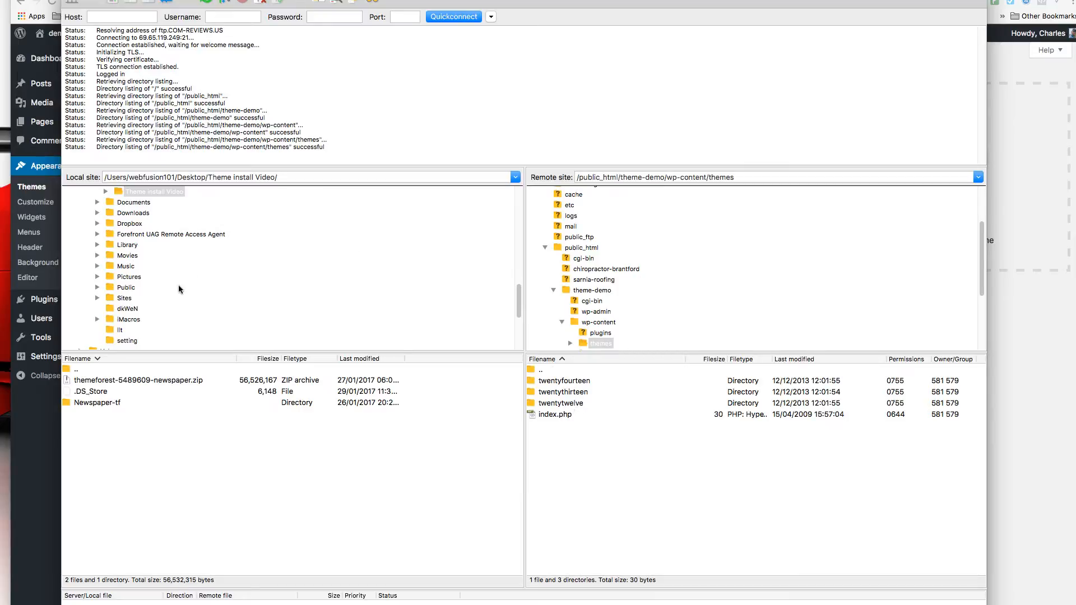
Step: Open the local Newspaper-tf folder inside Desktop/Theme install Video
scroll(124, 217, "up", 5)
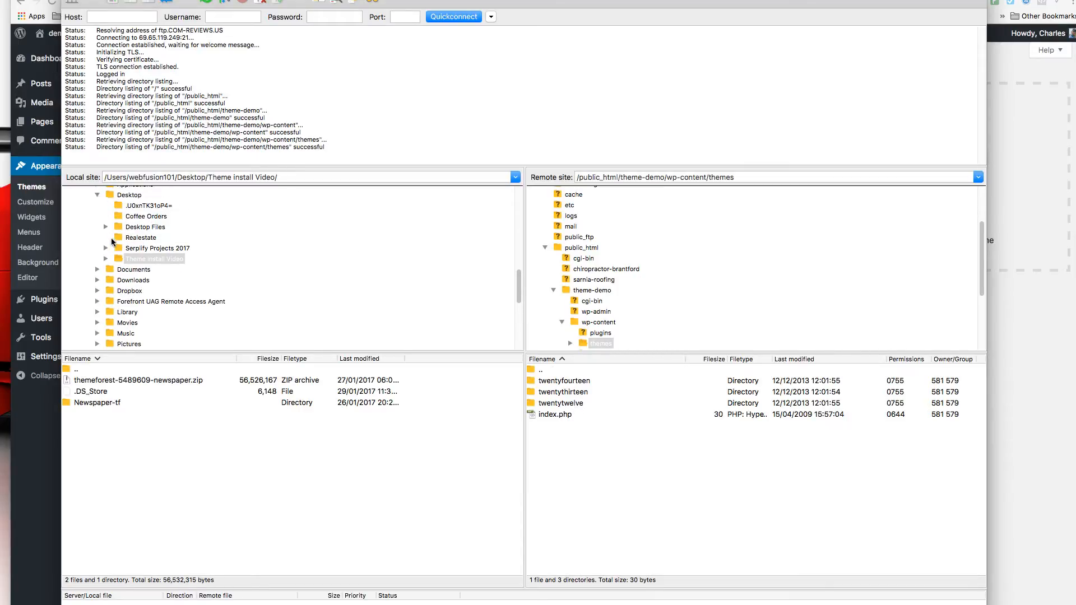
left_click(120, 259)
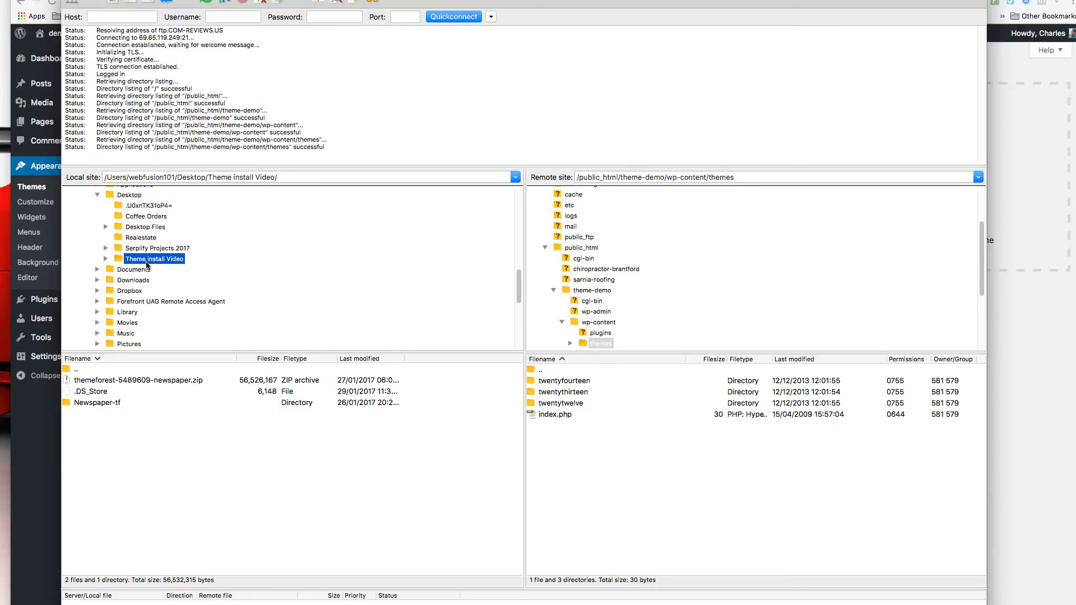
double_click(70, 402)
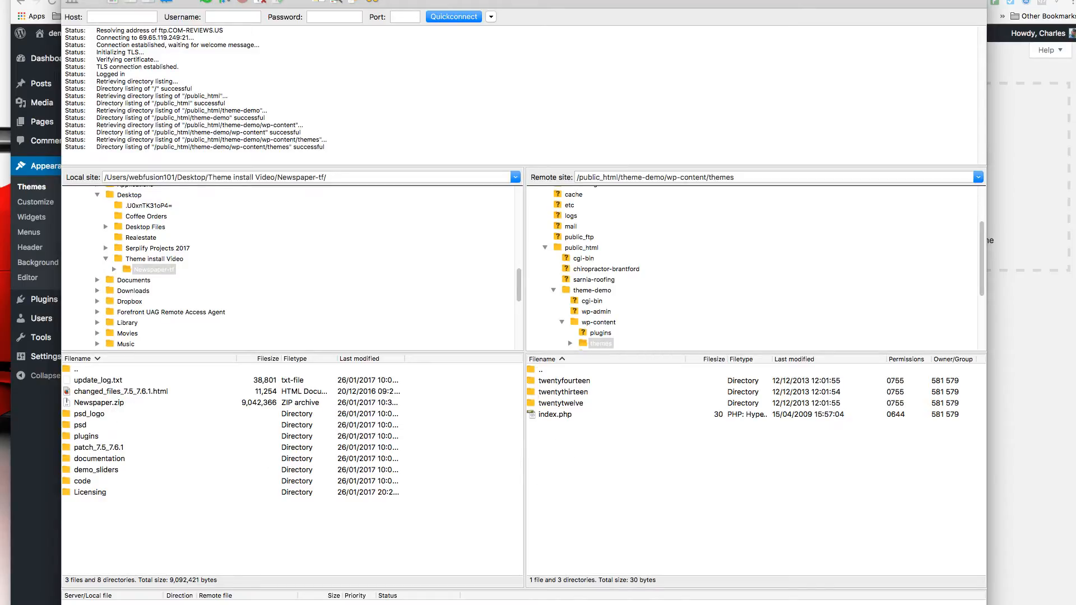
Step: In Finder, create a folder named "upload folder" inside Newspaper-tf, move Newspaper.zip into it and select the moved archive
key("super+Tab")
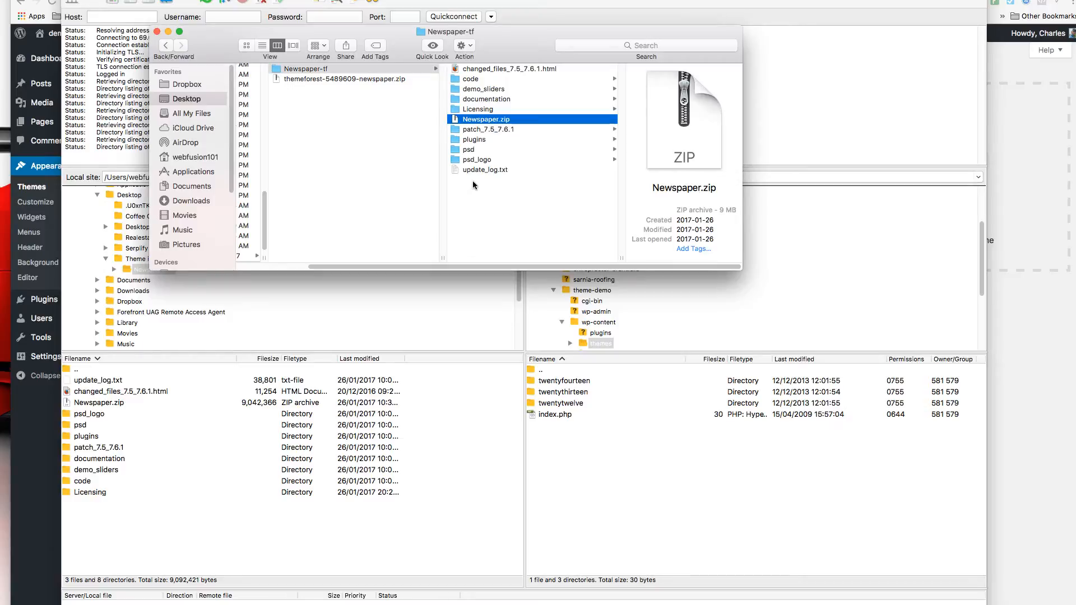
right_click(466, 194)
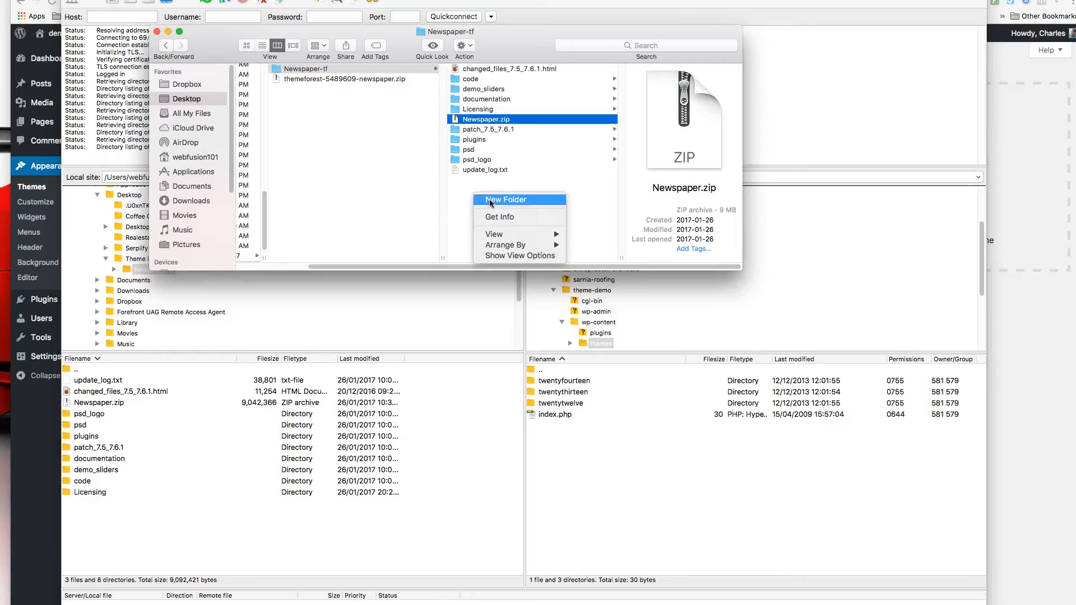
left_click(492, 198)
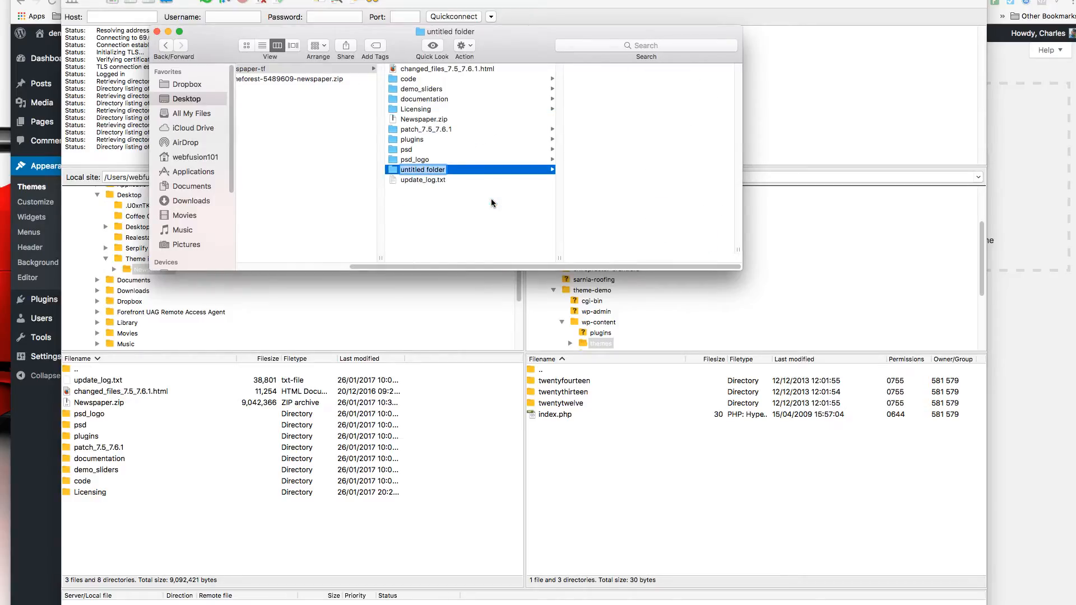
type("upload fol")
key("Return")
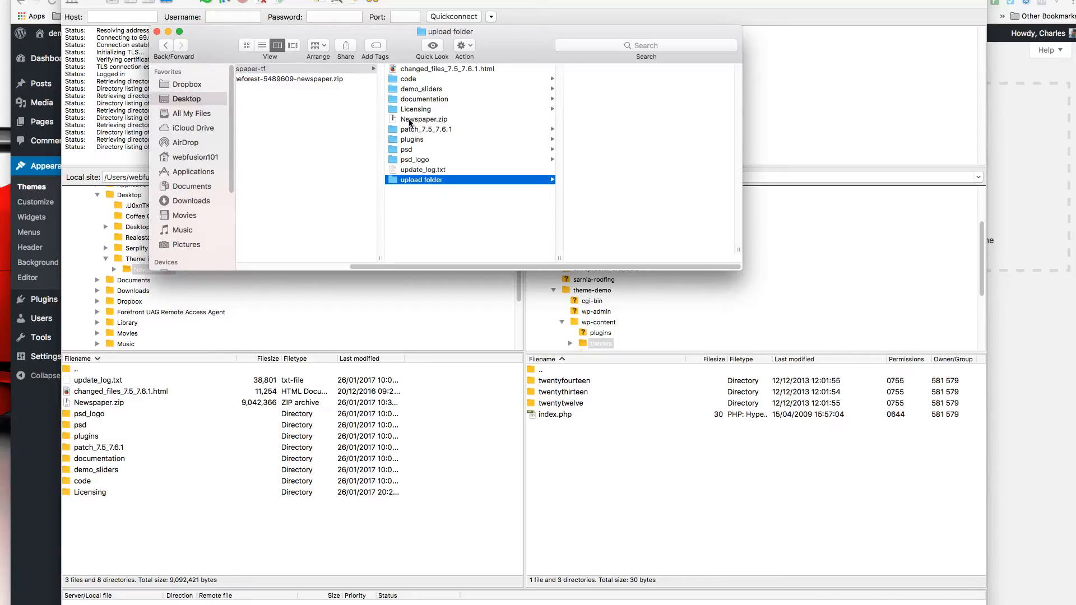
left_click_drag(401, 122, 407, 181)
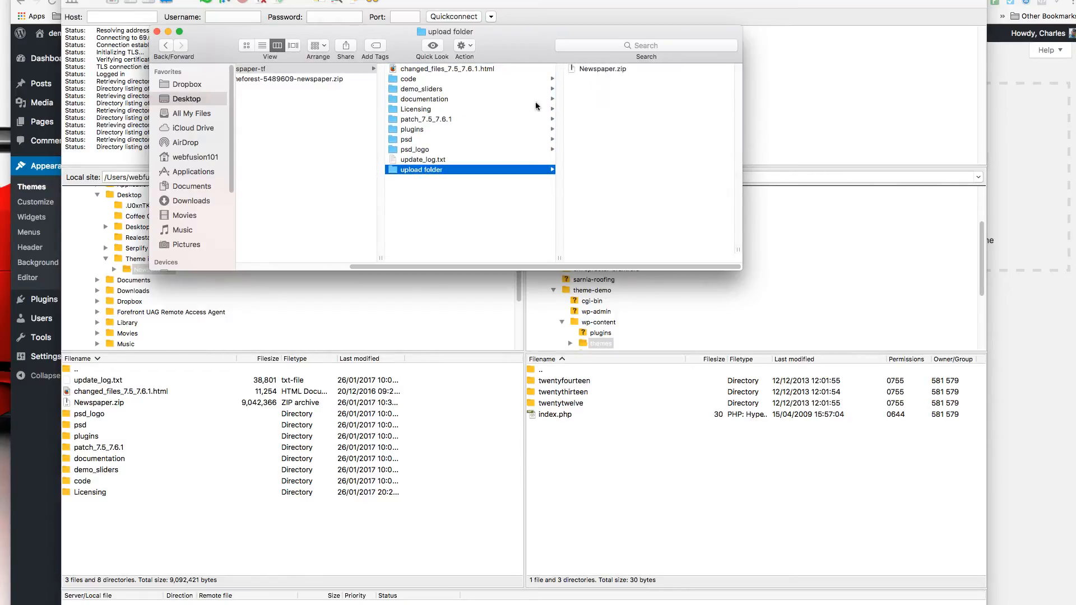
left_click(574, 67)
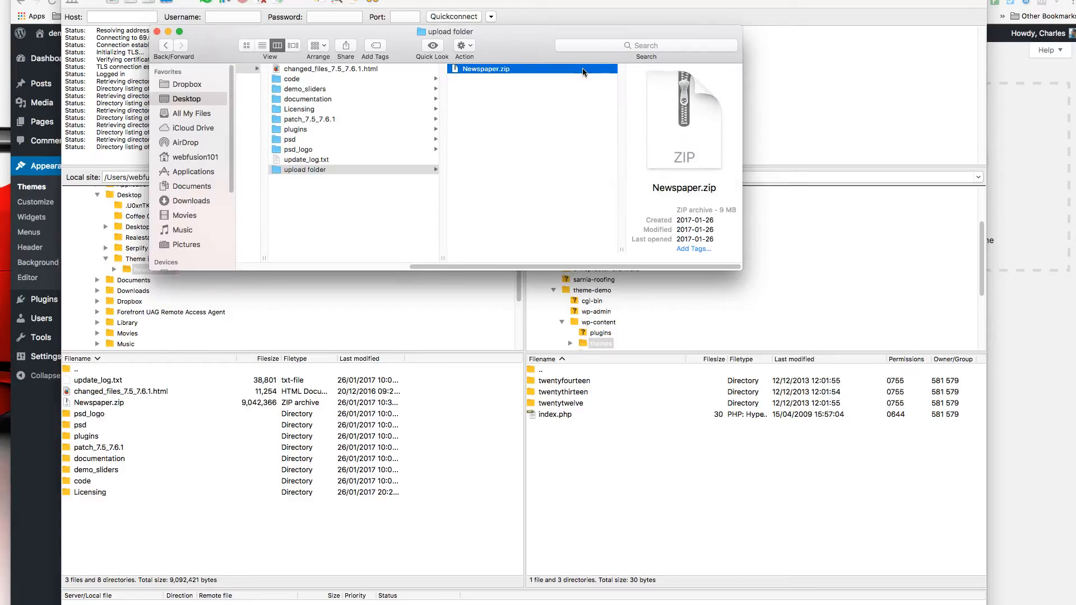
Step: Extract Newspaper.zip with Archive Utility and select the extracted Newspaper folder
right_click(490, 69)
mouse_move(555, 84)
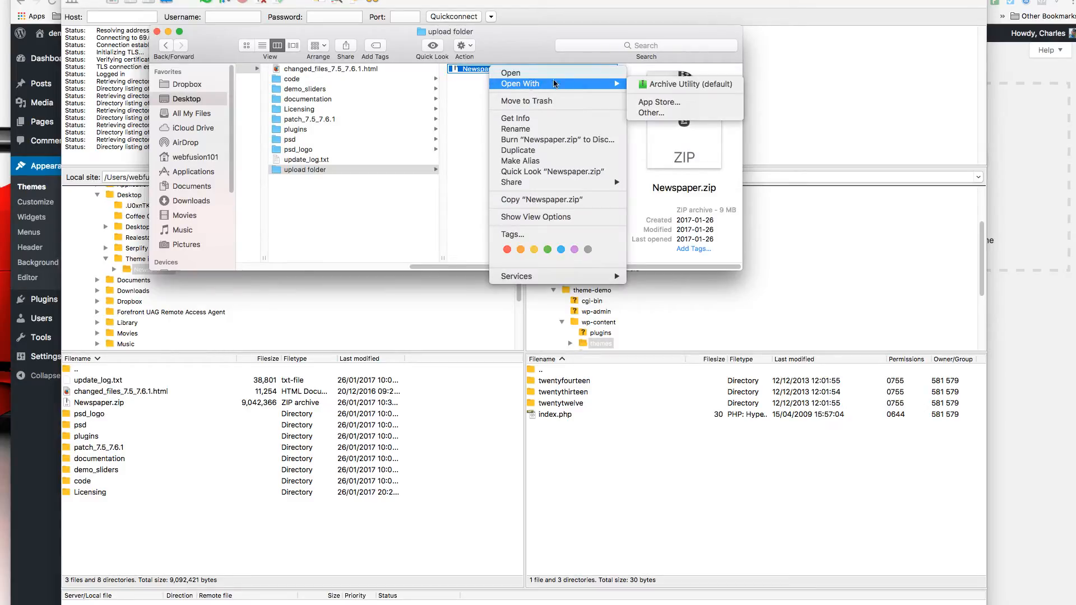
left_click(687, 84)
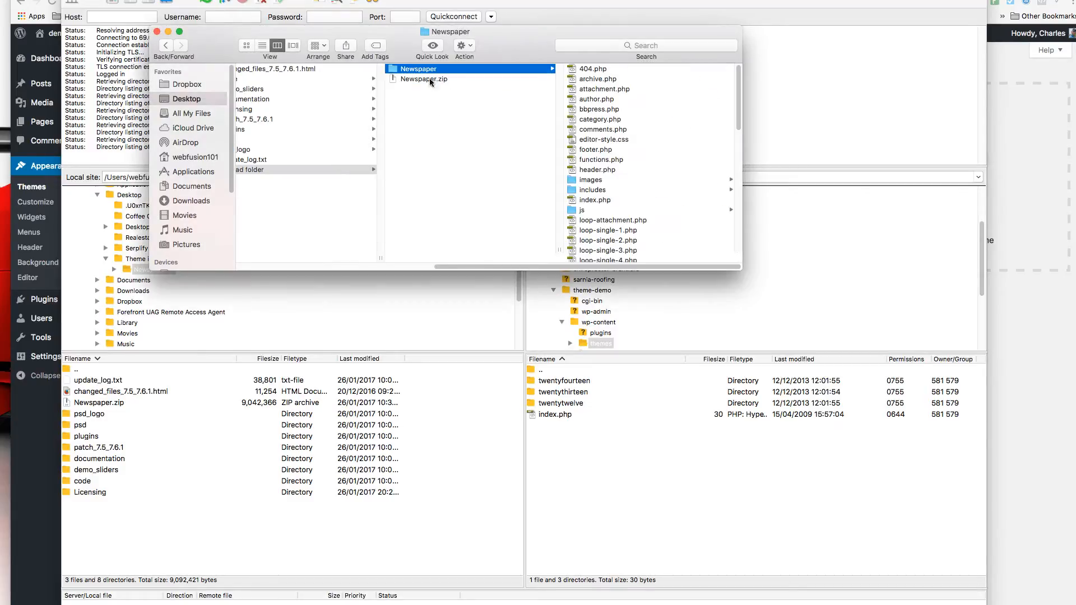
left_click(407, 80)
left_click(404, 70)
Step: Back in FileZilla, reload the local Newspaper-tf folder inside Theme install Video and open its "upload folder"
left_click(146, 428)
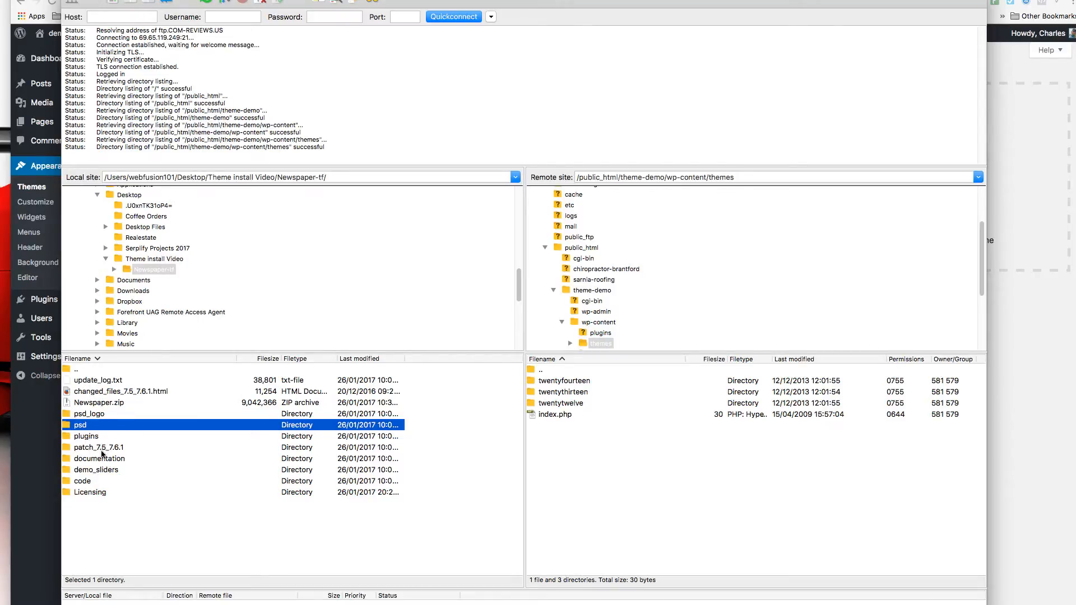
left_click(134, 260)
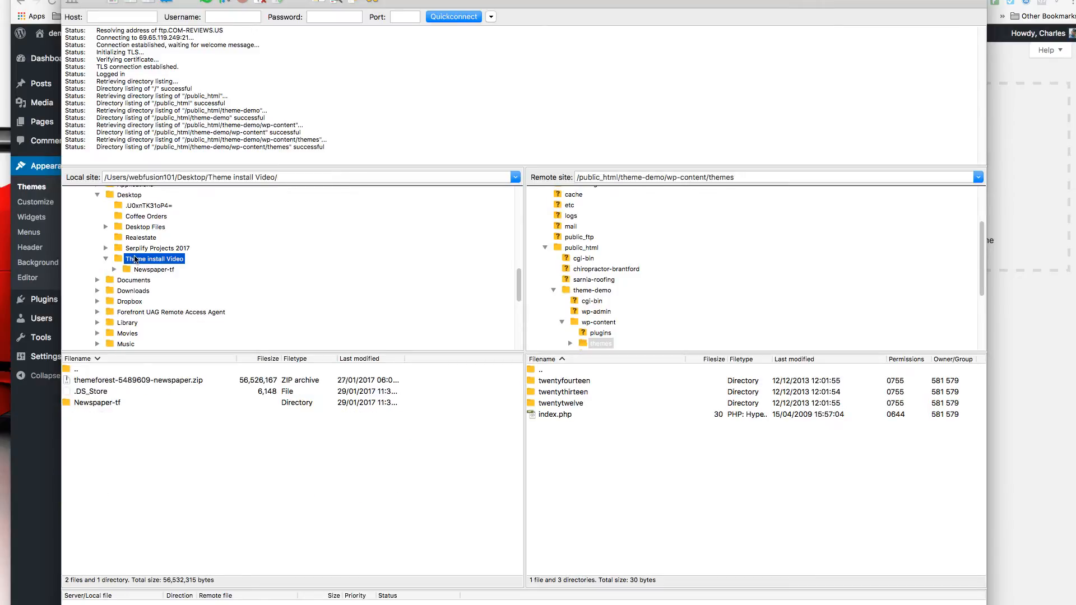
left_click(134, 249)
left_click(134, 260)
double_click(134, 260)
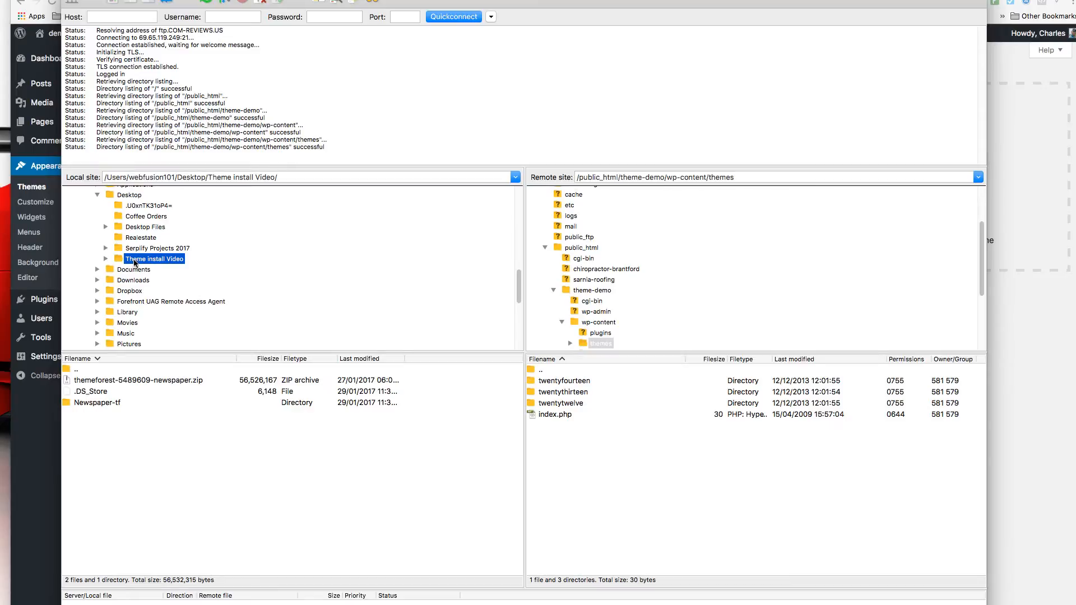
double_click(132, 259)
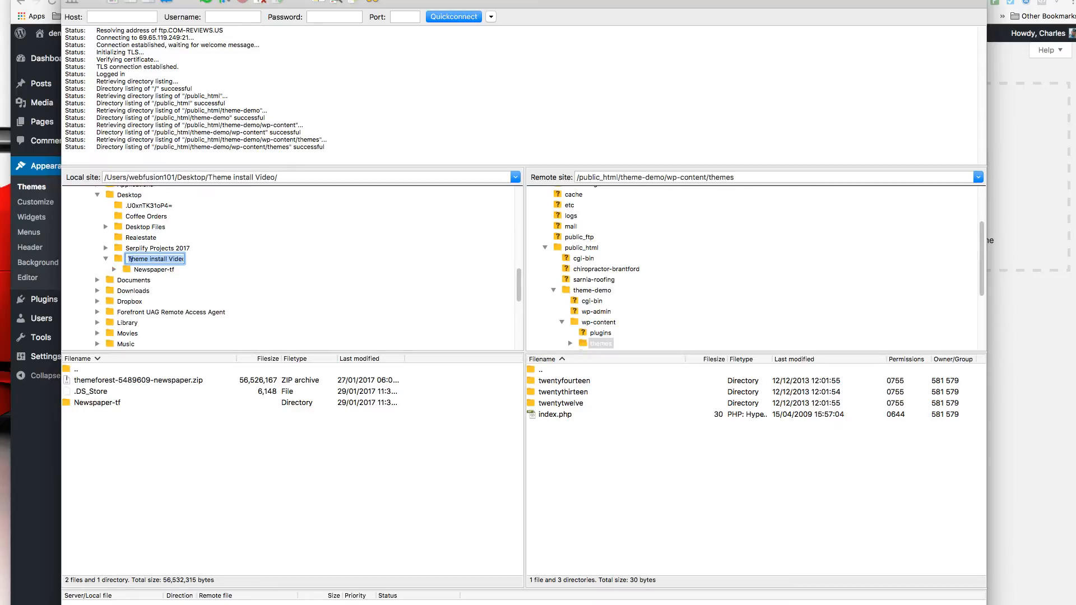
double_click(139, 270)
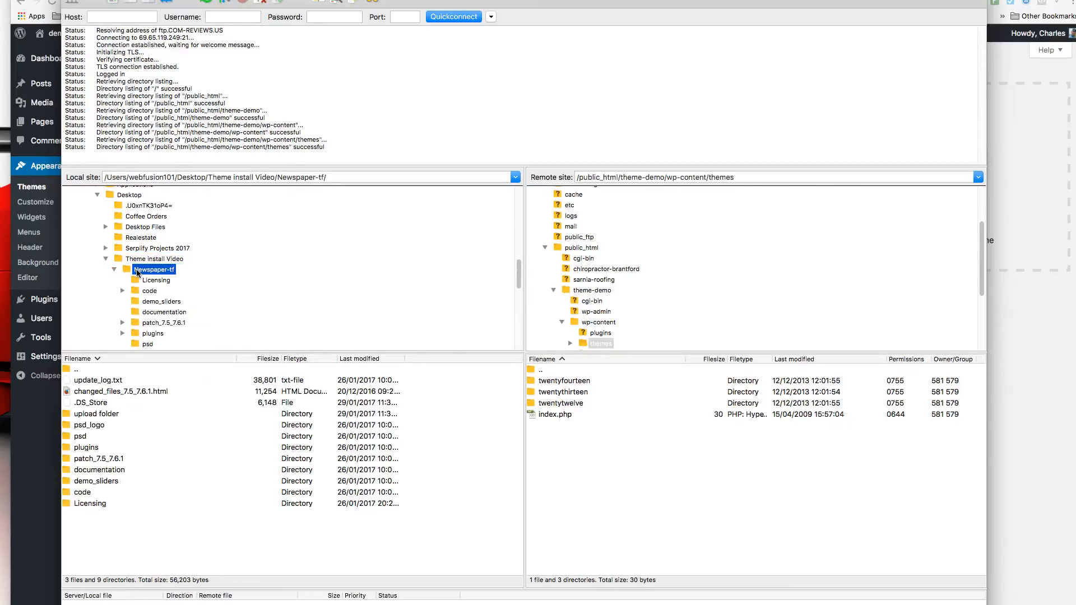
left_click(86, 415)
double_click(88, 415)
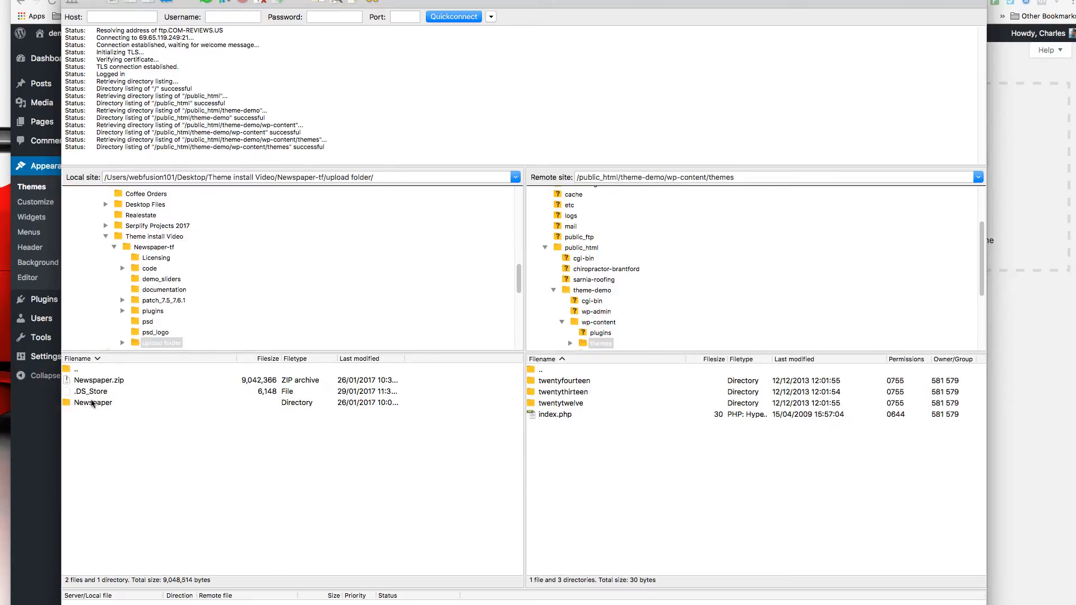
Step: Upload the extracted Newspaper folder to the remote themes directory, always overwriting existing target files, and check the transfer log
left_click_drag(66, 403, 548, 447)
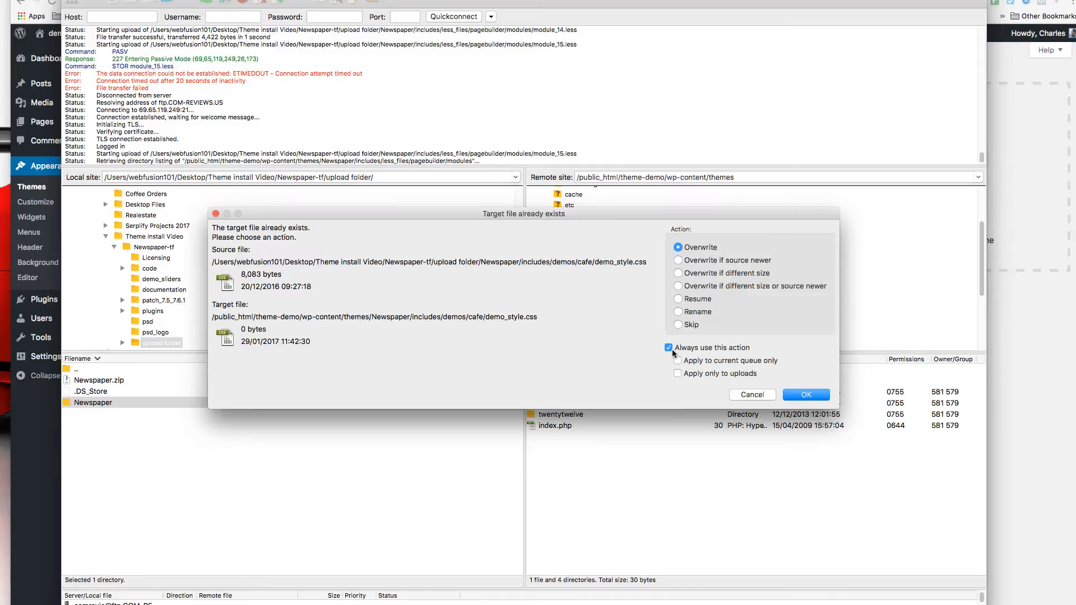
left_click(811, 395)
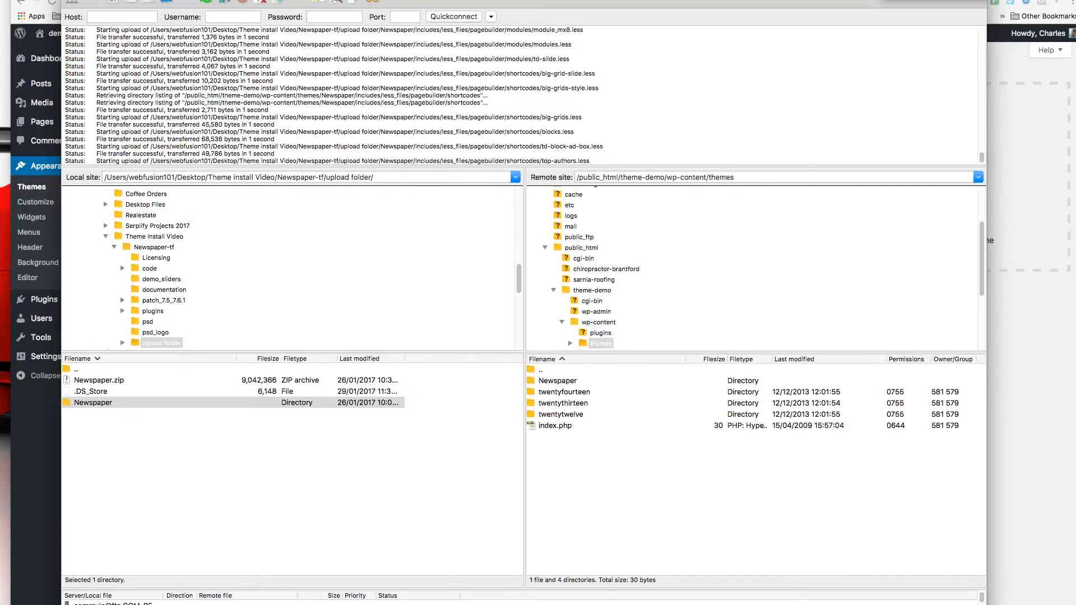
left_click(425, 269)
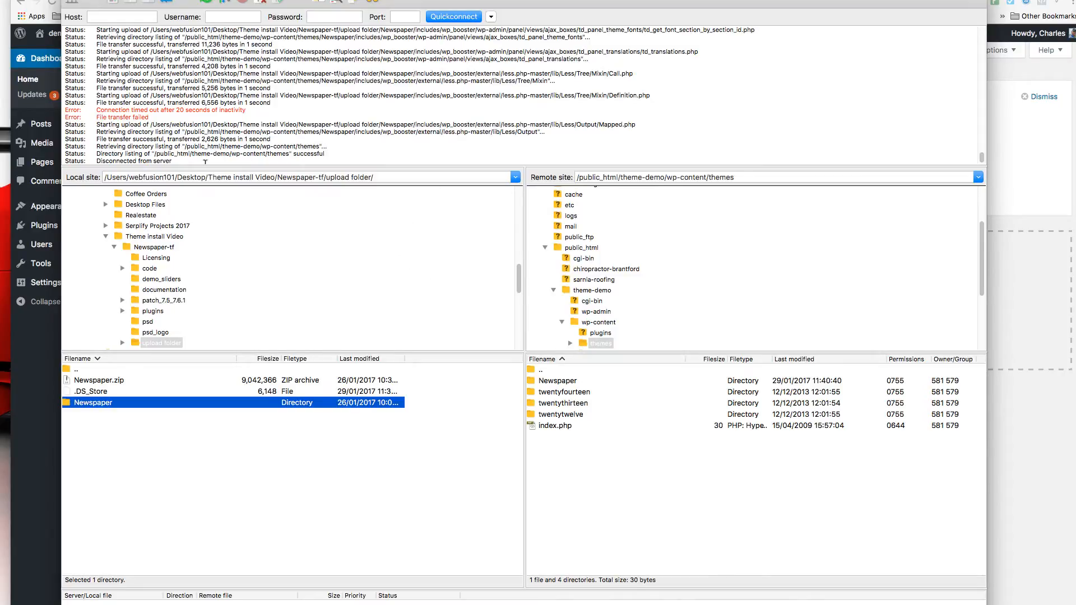
left_click_drag(293, 153, 324, 154)
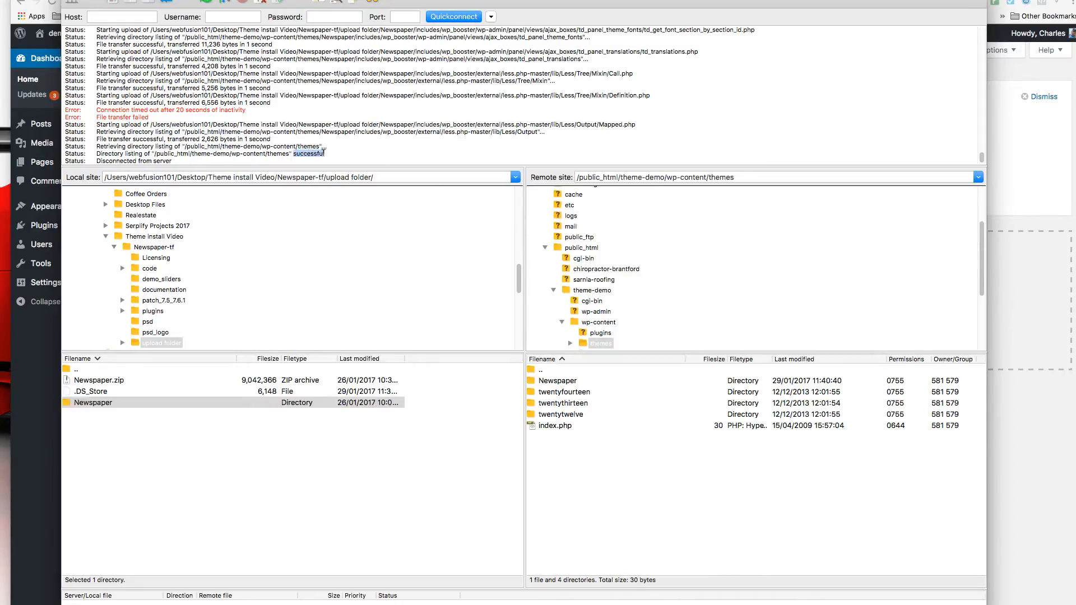
Step: Switch to the WordPress dashboard in the browser and activate the Newspaper theme from the installed themes
left_click(28, 352)
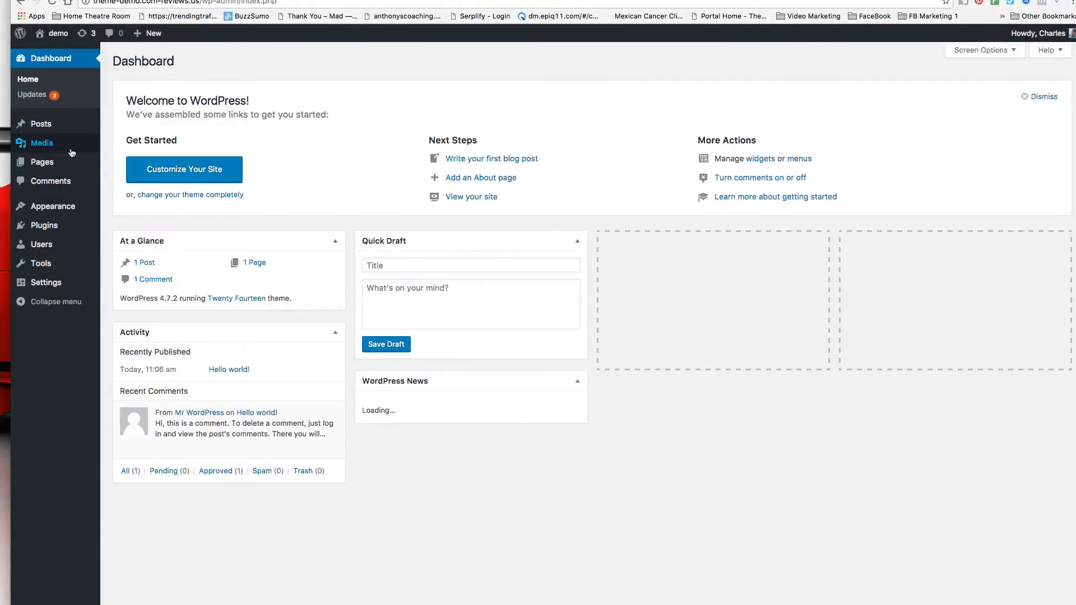
mouse_move(56, 209)
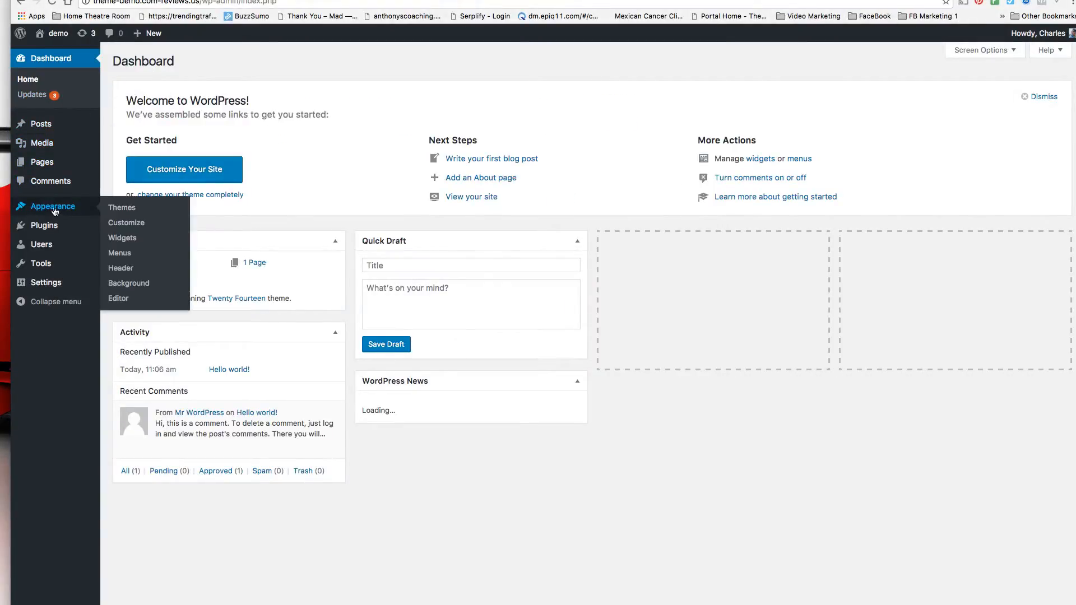
left_click(115, 209)
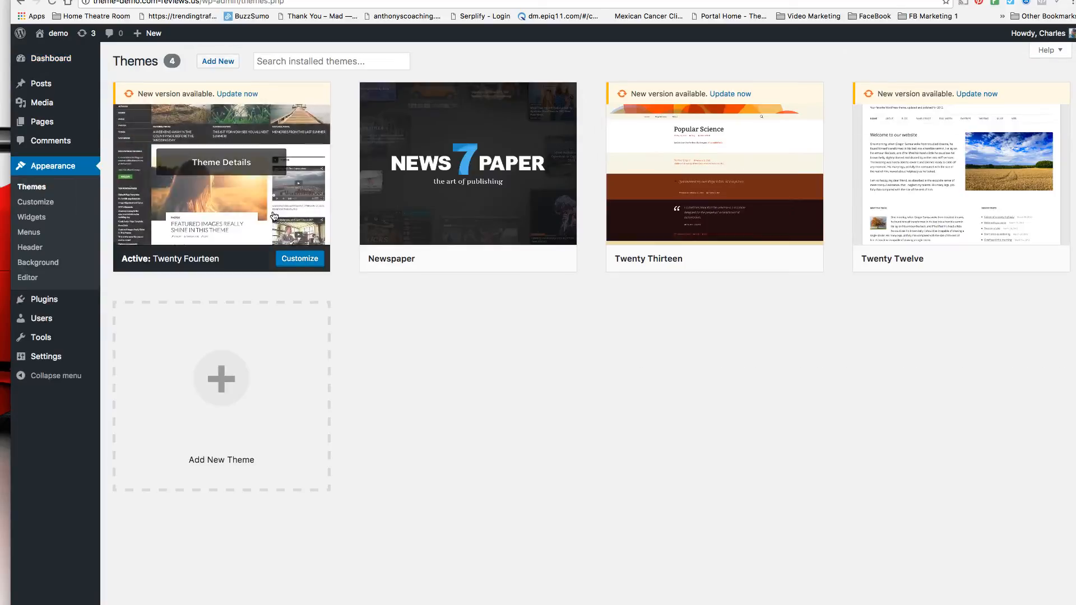
mouse_move(469, 162)
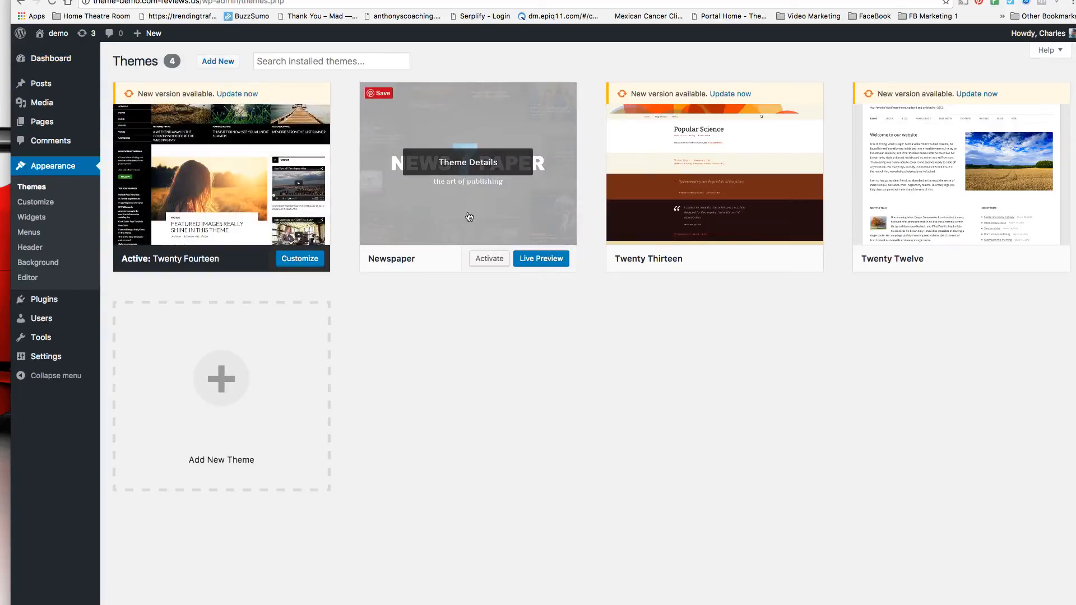
left_click(487, 259)
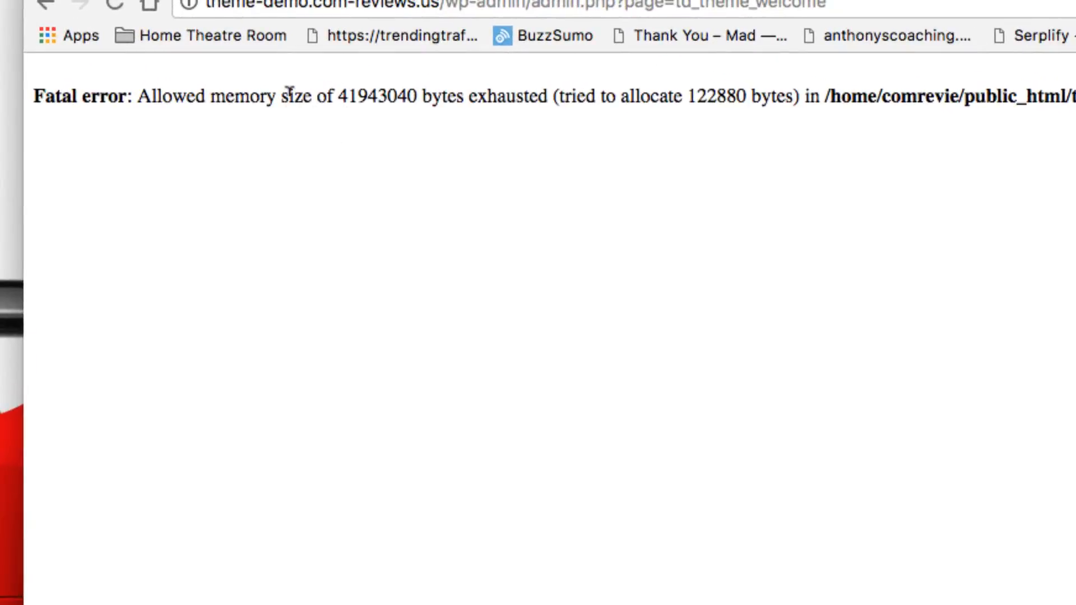
left_click_drag(288, 93, 529, 93)
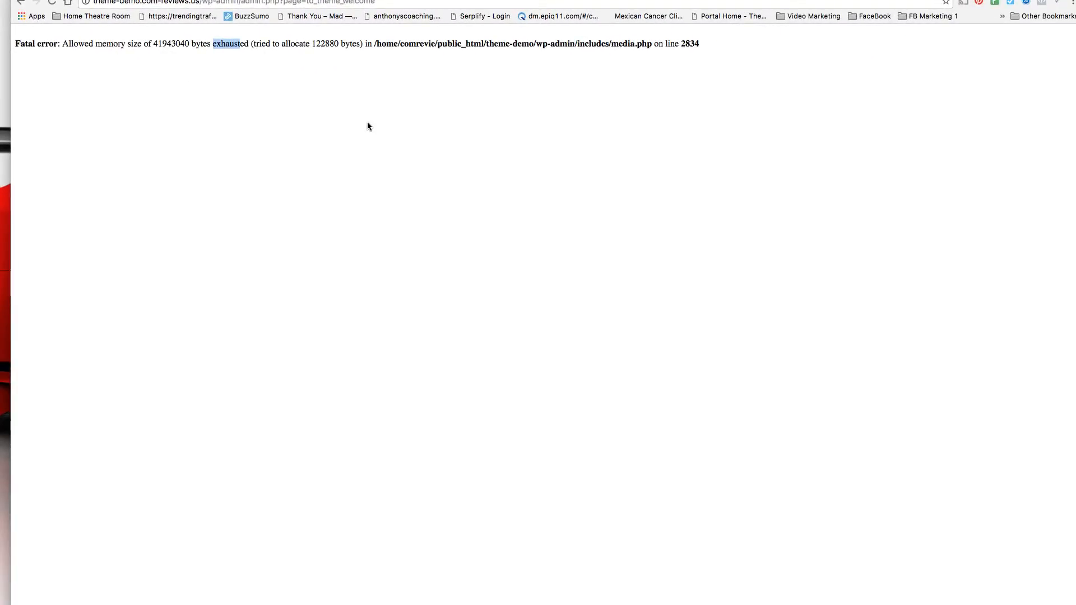
Step: Return to FileZilla and browse the remote server to /public_html/theme-demo/wp-includes
key("super+Tab")
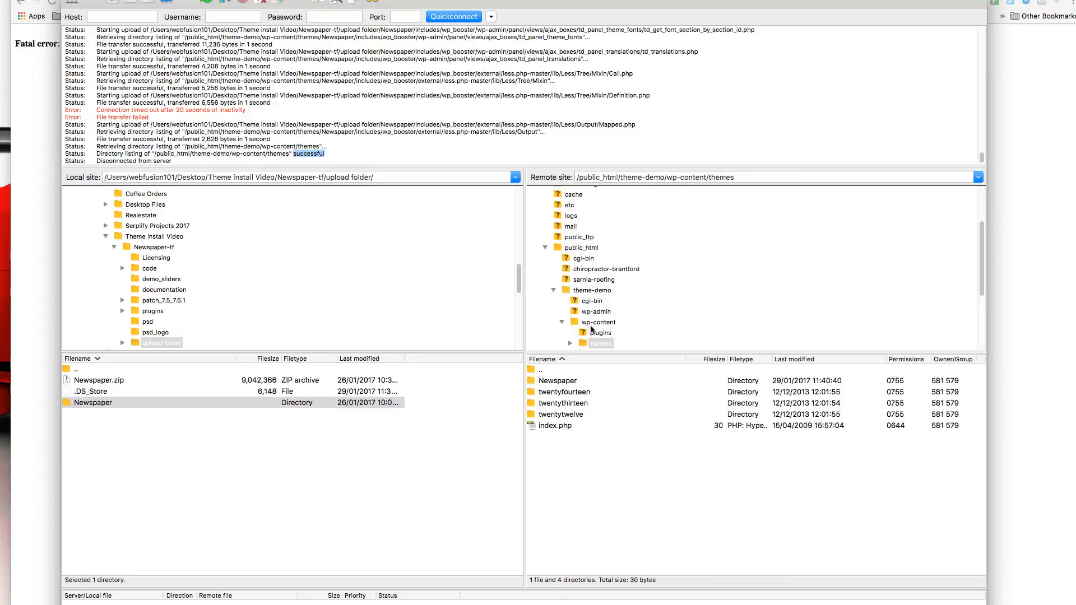
left_click(563, 322)
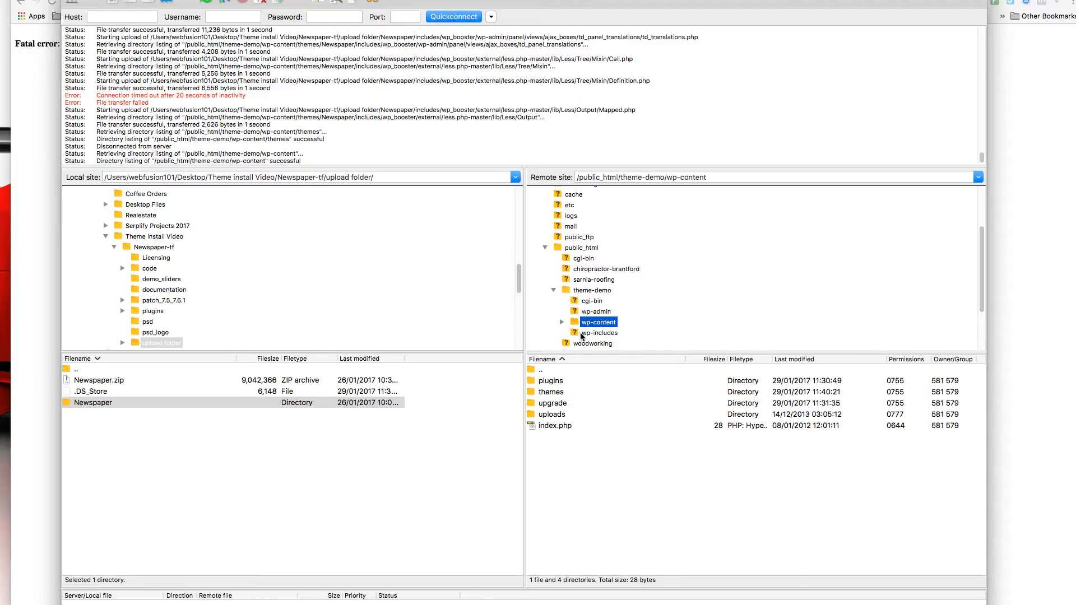
left_click(582, 334)
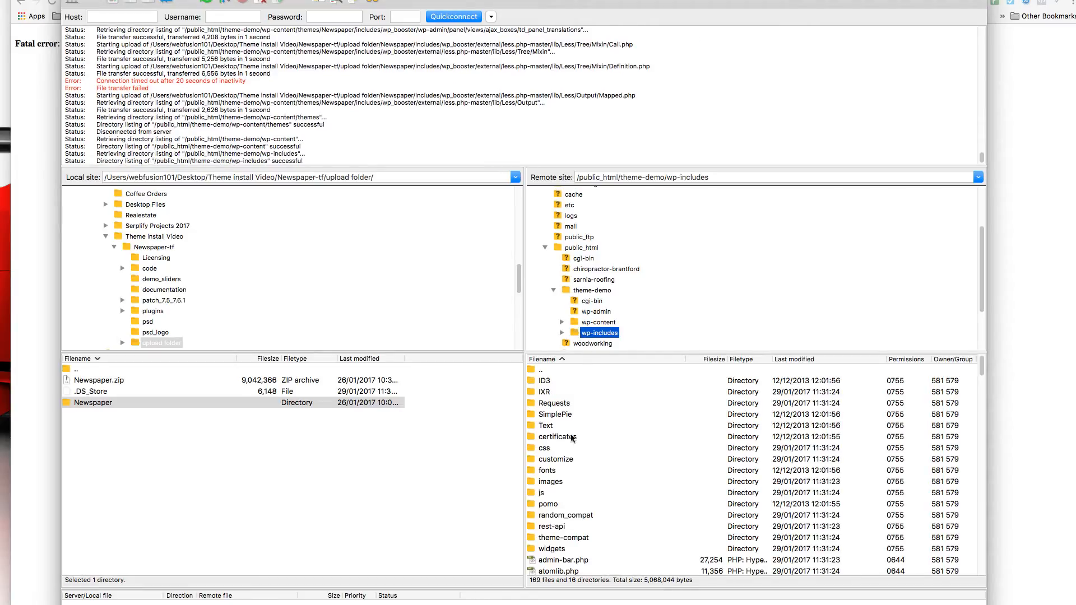
Step: Open the remote file default-constants.php from wp-includes for viewing and editing
scroll(572, 438, "down", 5)
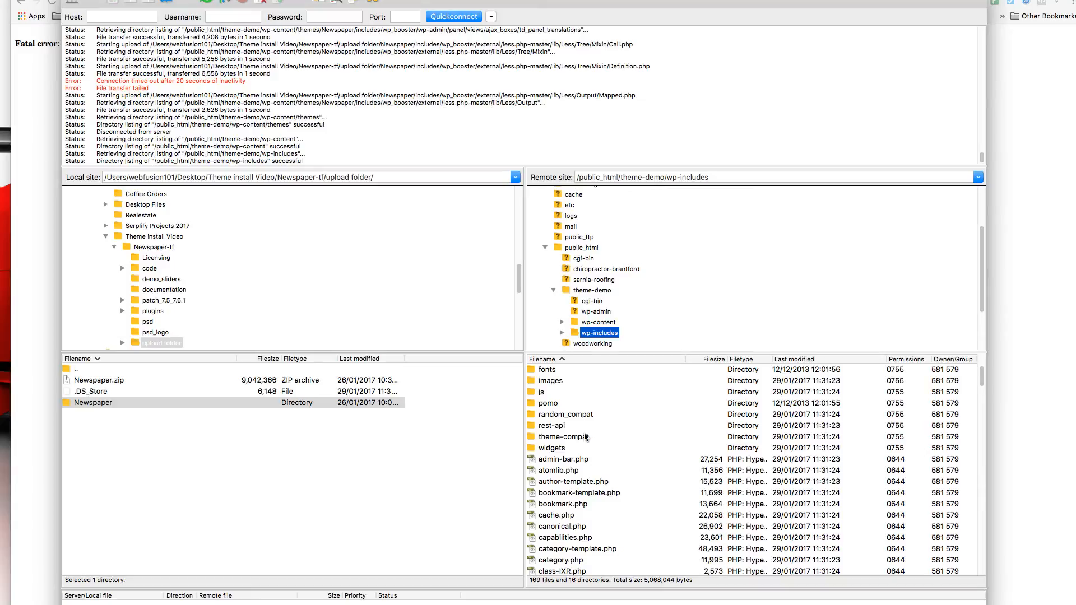
scroll(586, 436, "down", 10)
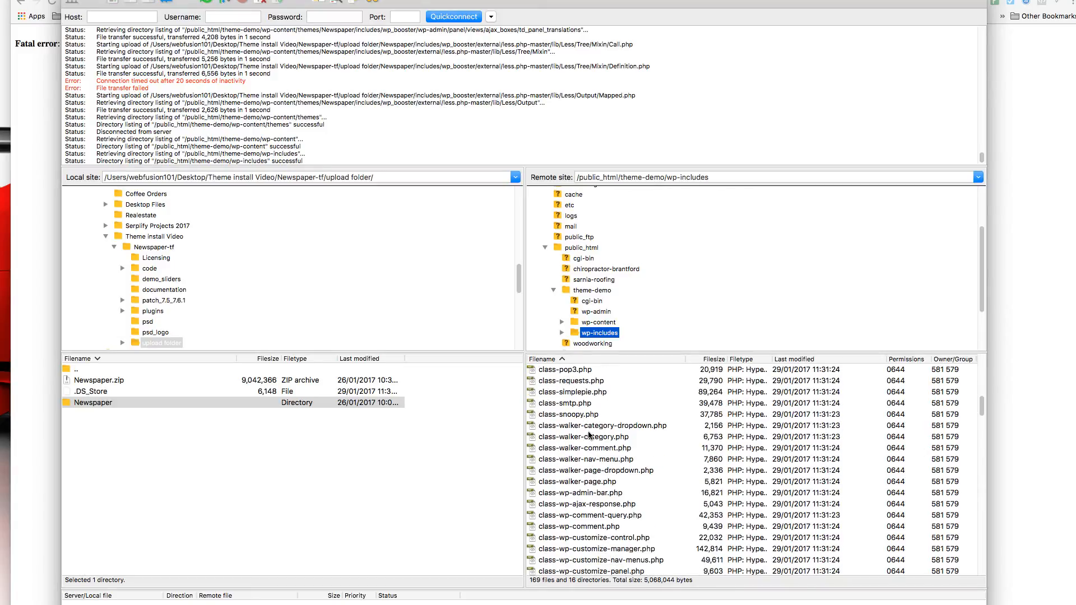
scroll(589, 435, "down", 15)
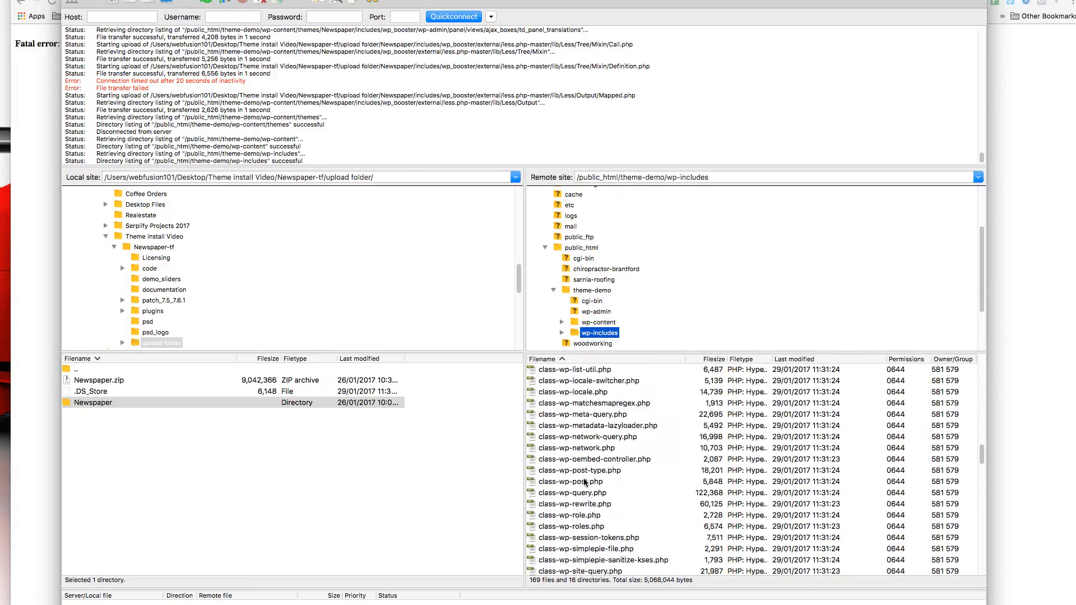
scroll(585, 482, "down", 13)
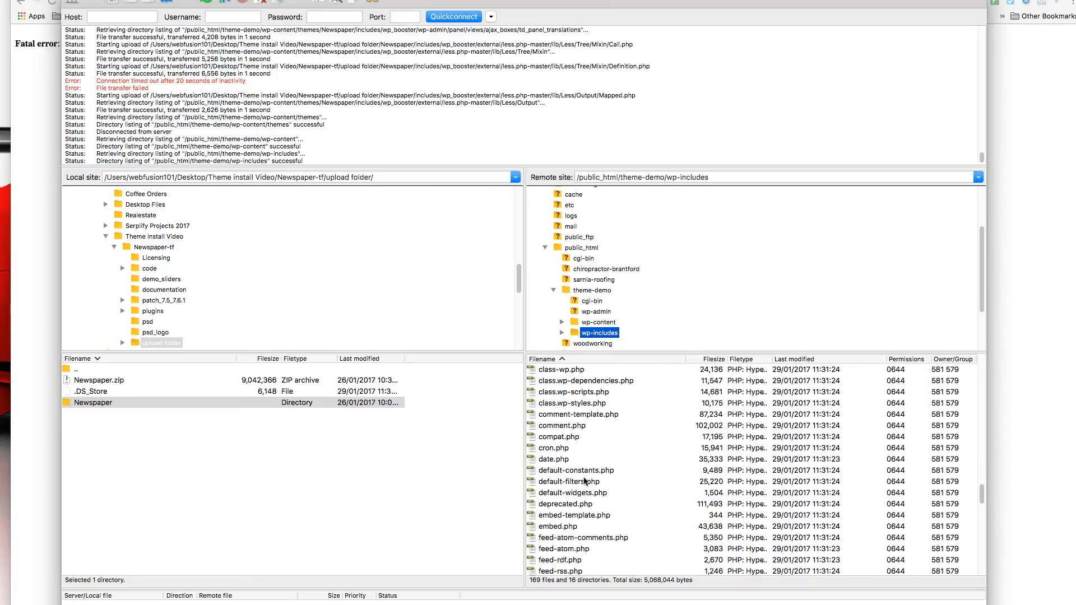
left_click(552, 472)
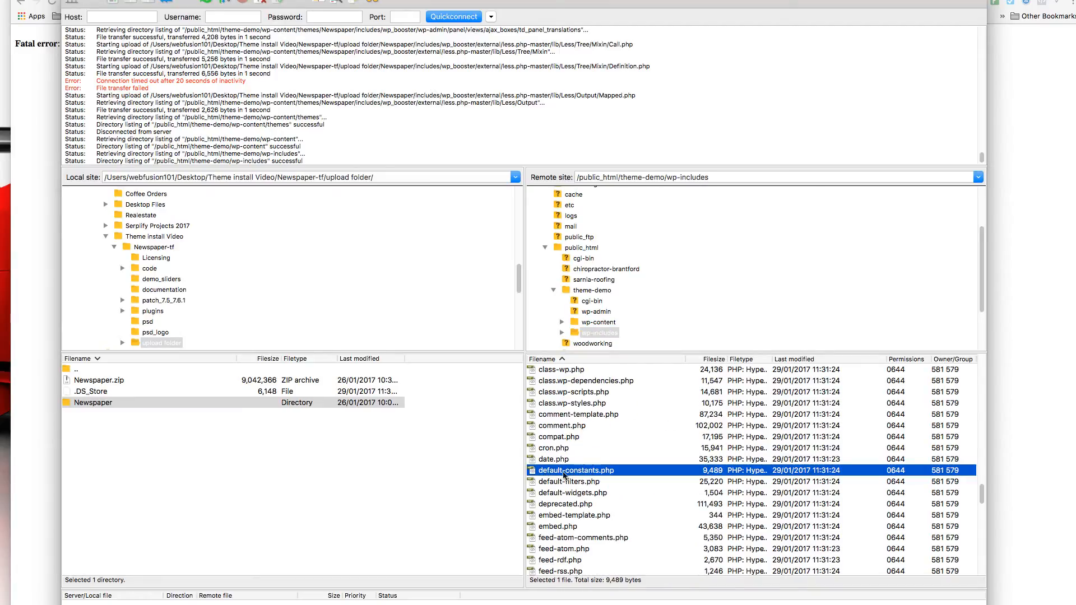
right_click(564, 475)
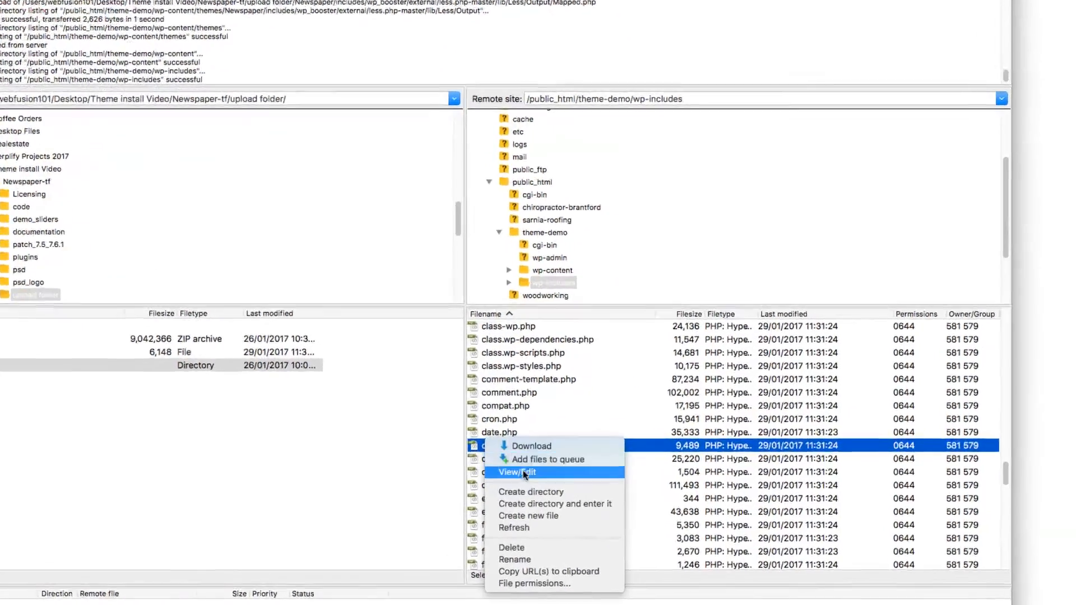
left_click(511, 466)
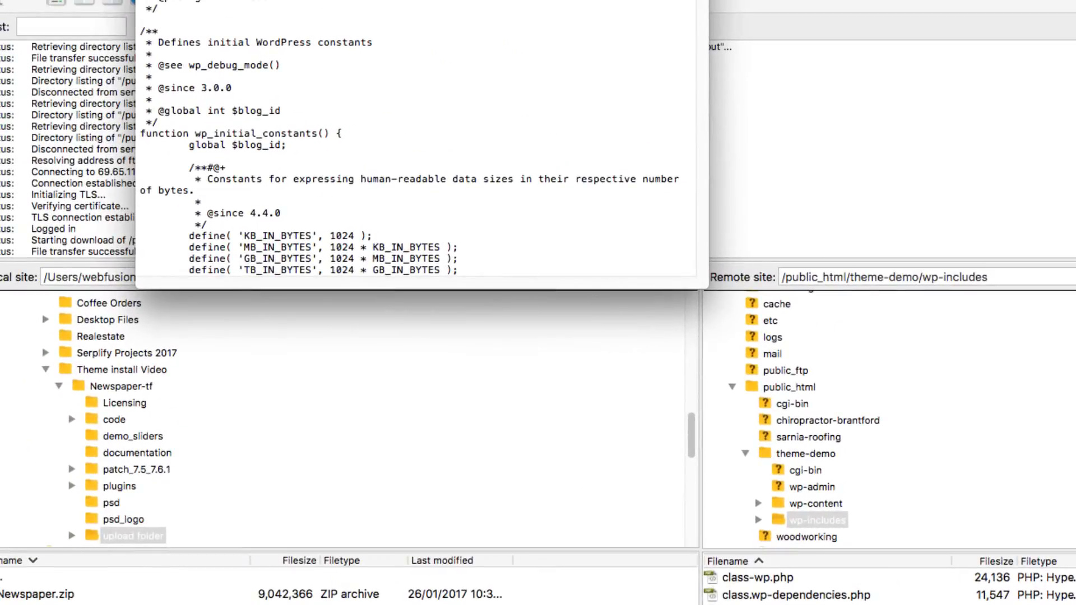
Step: Set the non-multisite WP_MEMORY_LIMIT value in default-constants.php to 128M
scroll(523, 339, "down", 3)
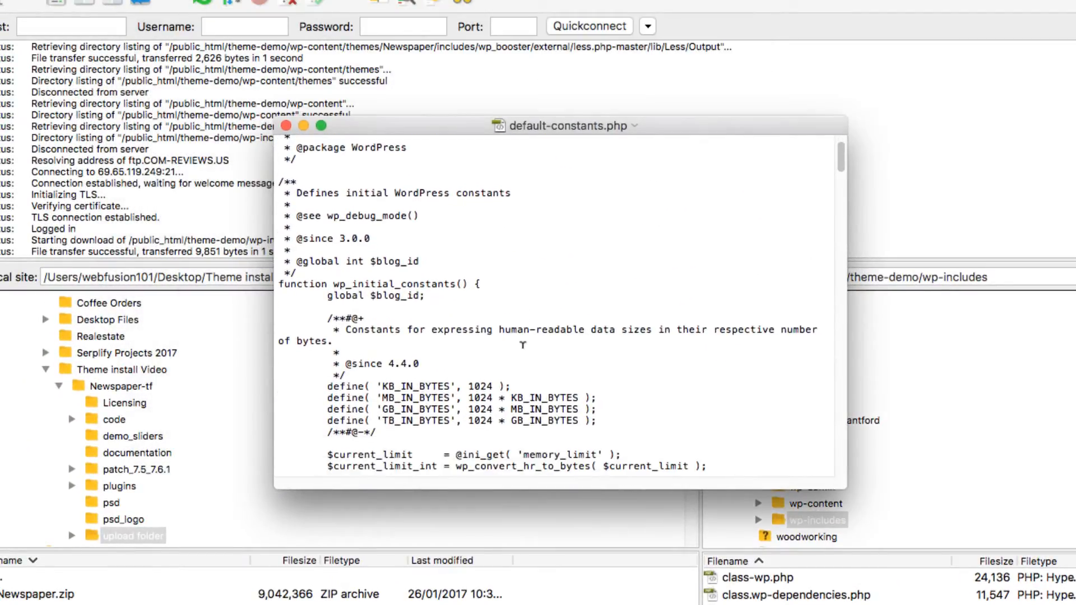
scroll(628, 359, "down", 2)
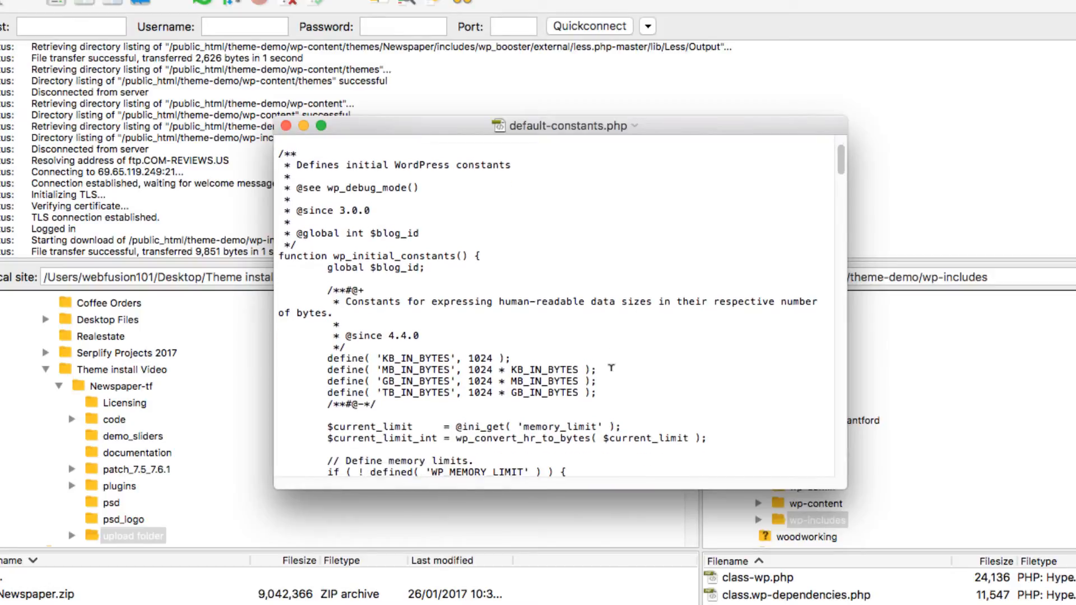
scroll(611, 354, "down", 2)
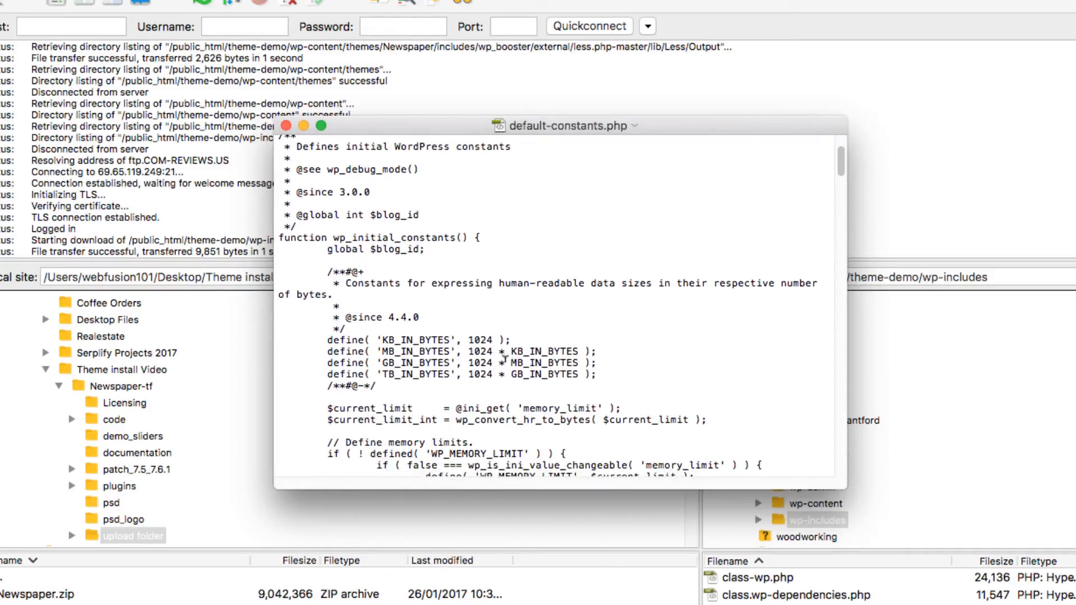
scroll(505, 359, "down", 4)
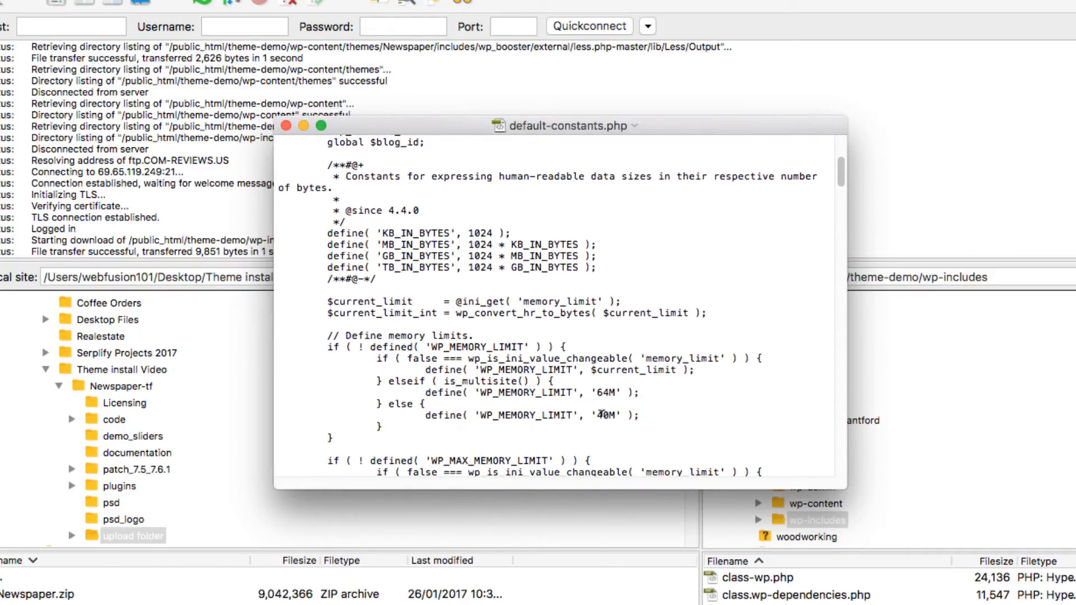
scroll(561, 404, "up", 8)
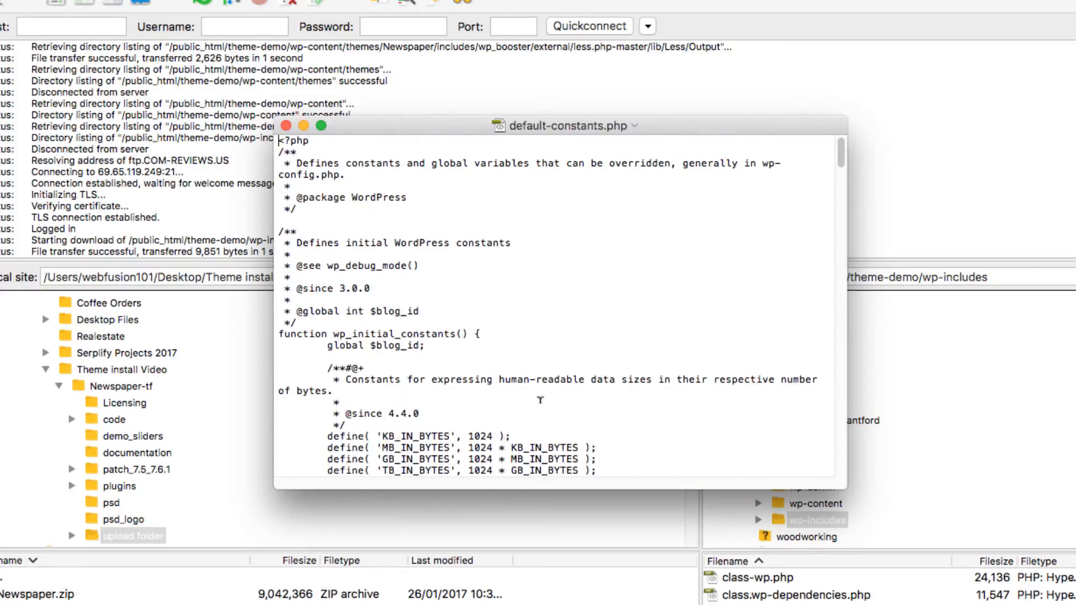
scroll(540, 399, "down", 2)
scroll(540, 400, "down", 10)
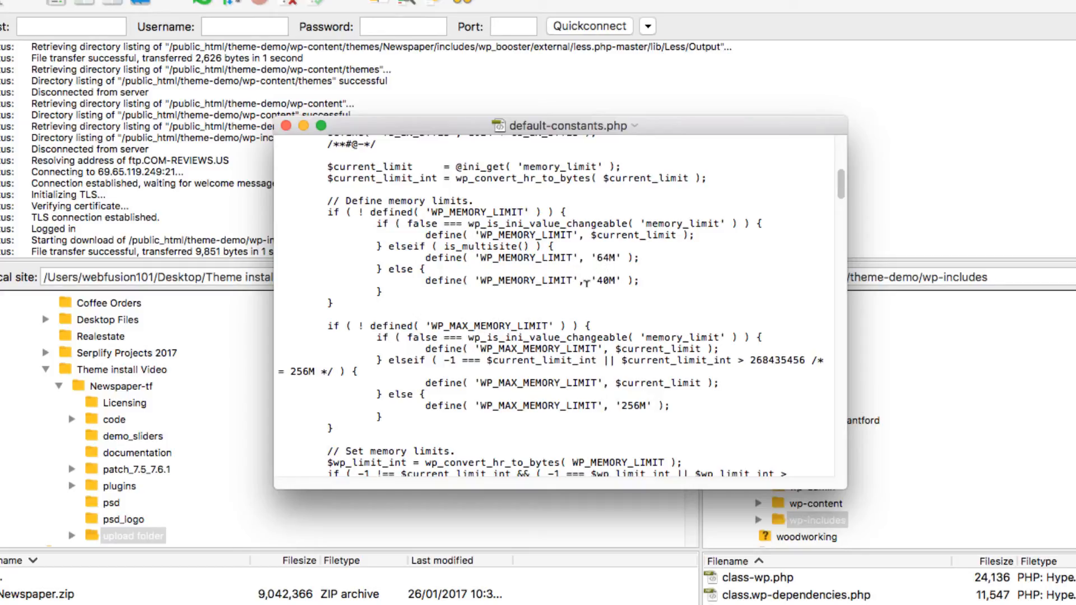
left_click_drag(597, 280, 609, 280)
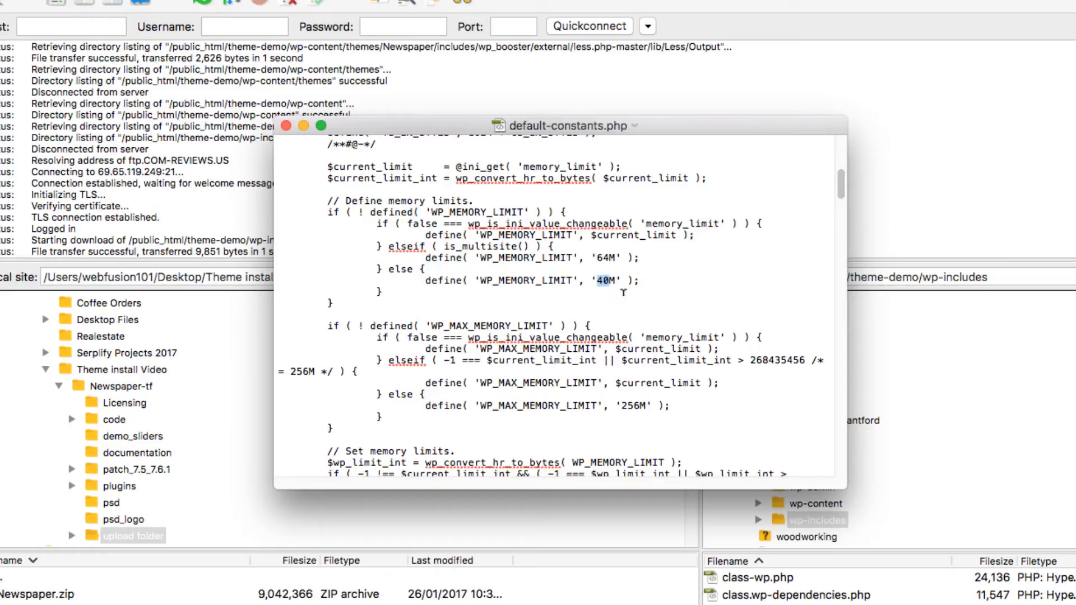
type("128")
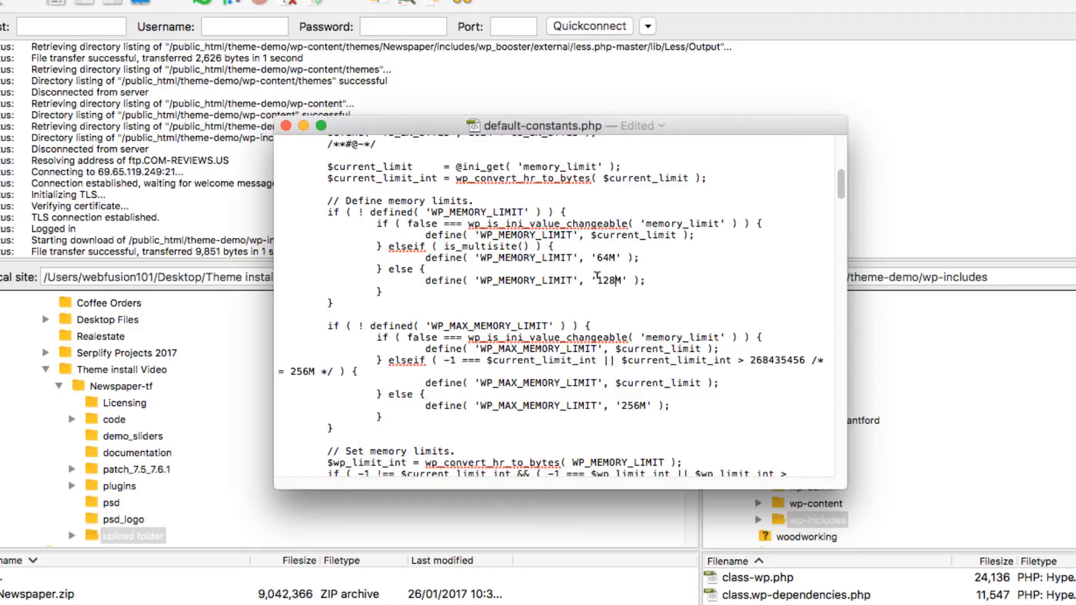
Step: Copy the straight opening quote from the multisite 64M line in default-constants.php
double_click(593, 278)
left_click(596, 257)
double_click(593, 255)
right_click(593, 257)
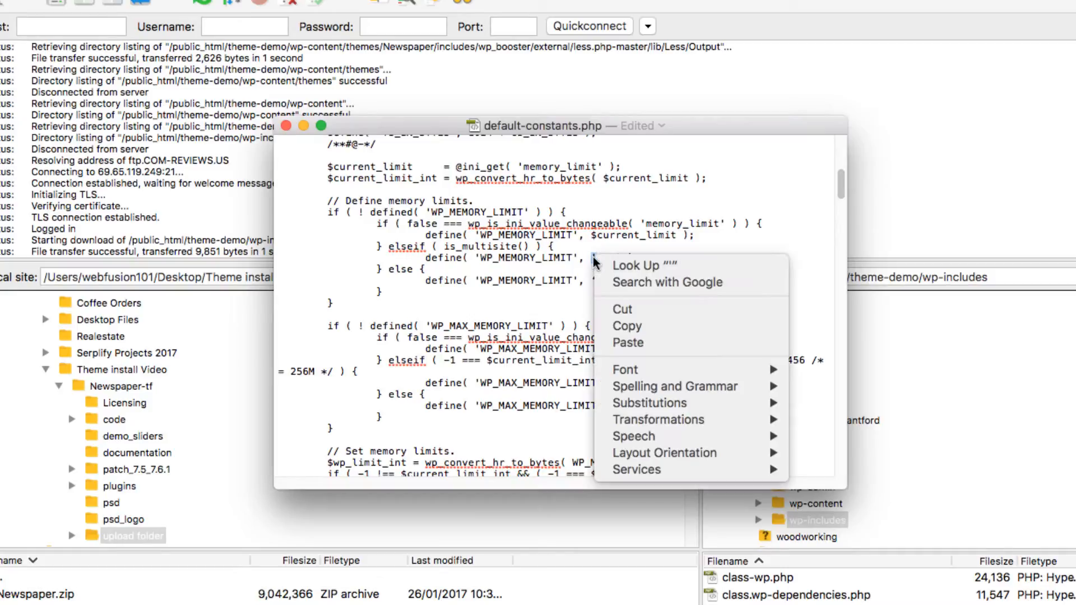
left_click(620, 325)
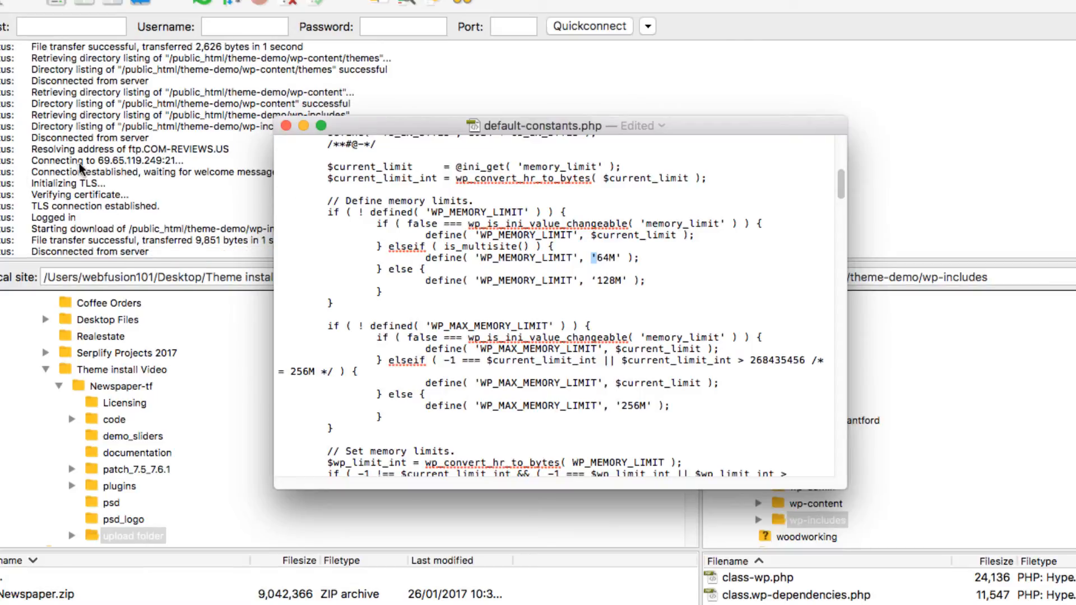
Step: Close the edited default-constants.php and upload it back to the server, finishing editing and deleting the local file
left_click(285, 126)
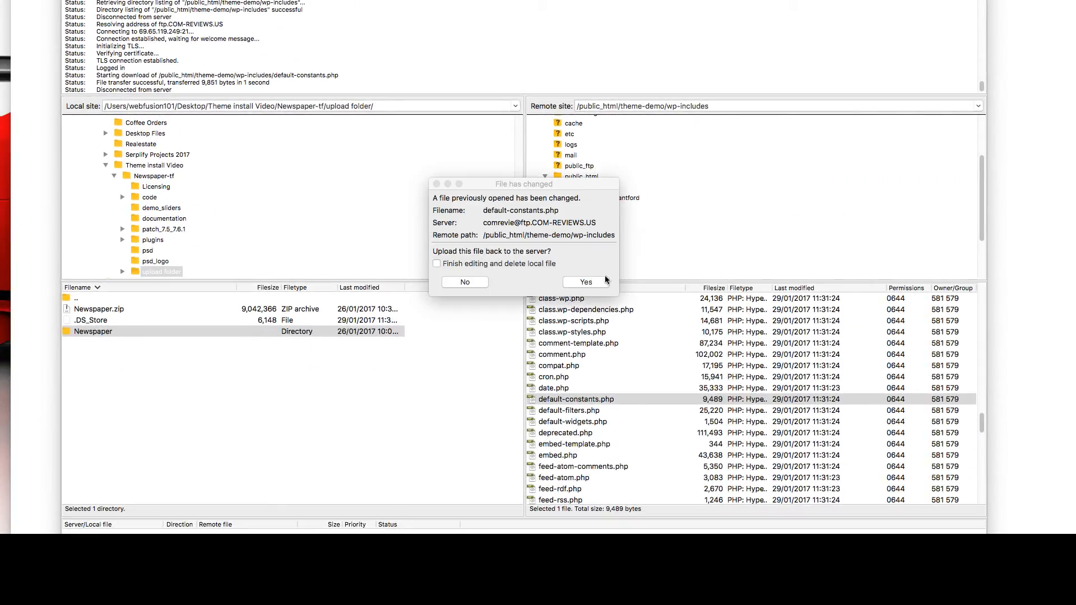
left_click(436, 263)
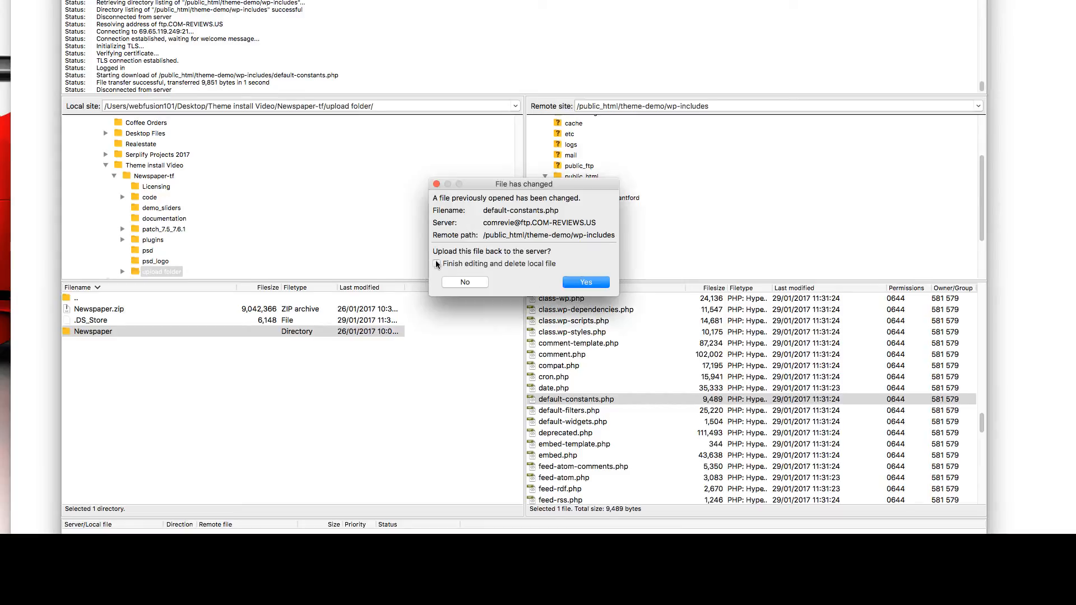
left_click(586, 283)
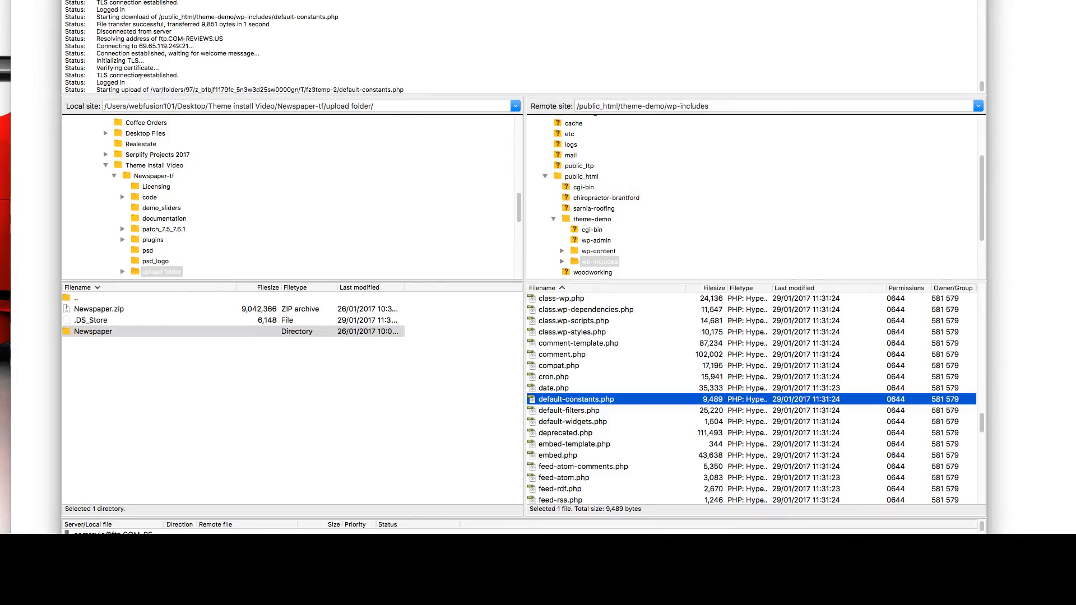
Step: Reopen the remote default-constants.php from wp-includes for editing
key("super+Tab")
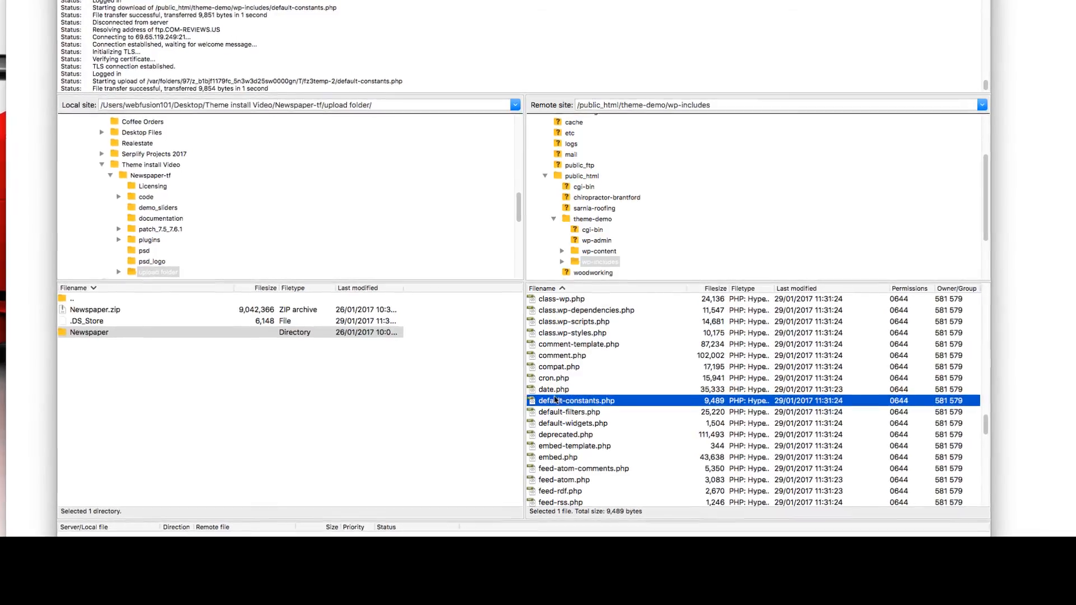
right_click(541, 401)
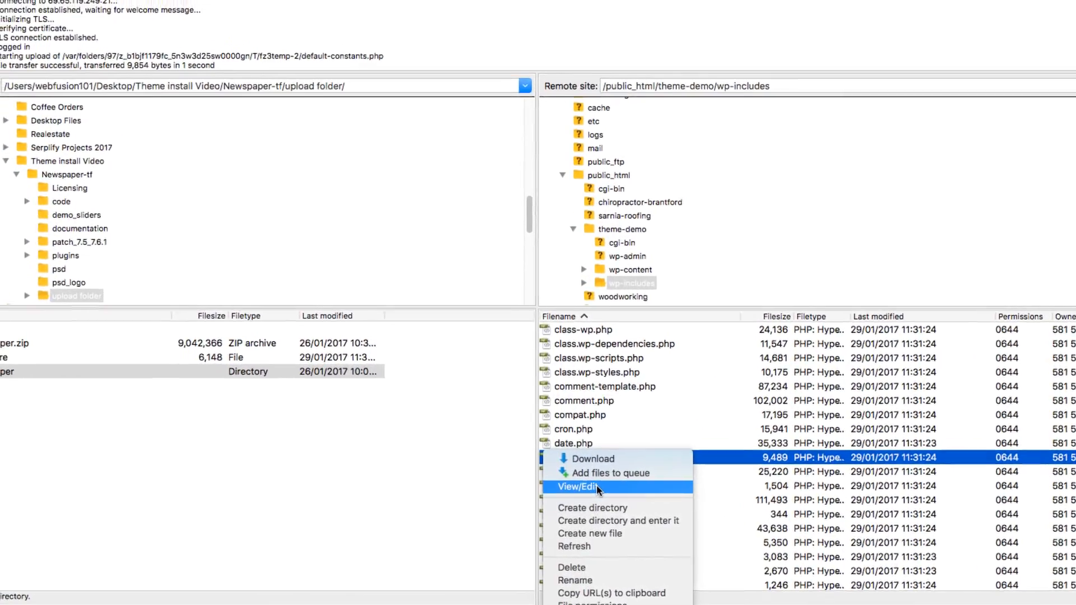
left_click(580, 469)
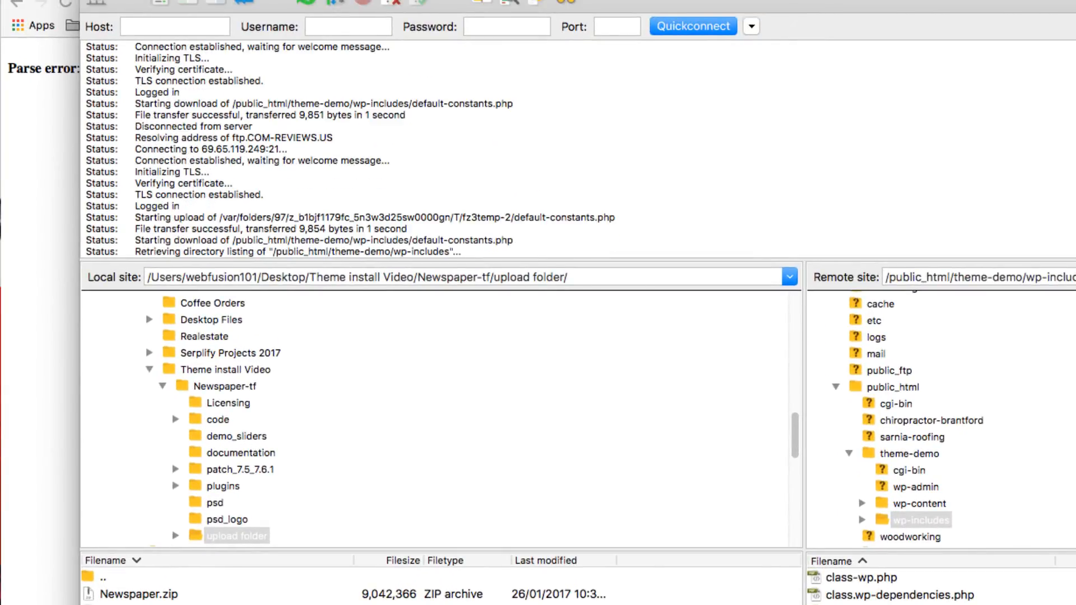
Step: Replace the opening quote before 128M in the WP_MEMORY_LIMIT definition with a straight single quote
scroll(506, 171, "down", 5)
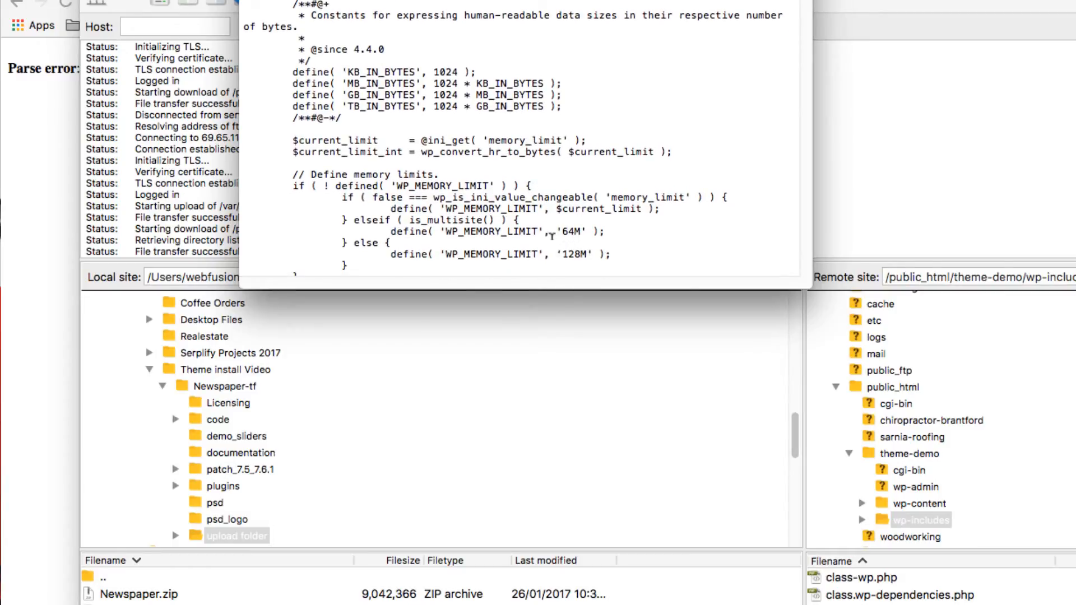
scroll(558, 230, "down", 1)
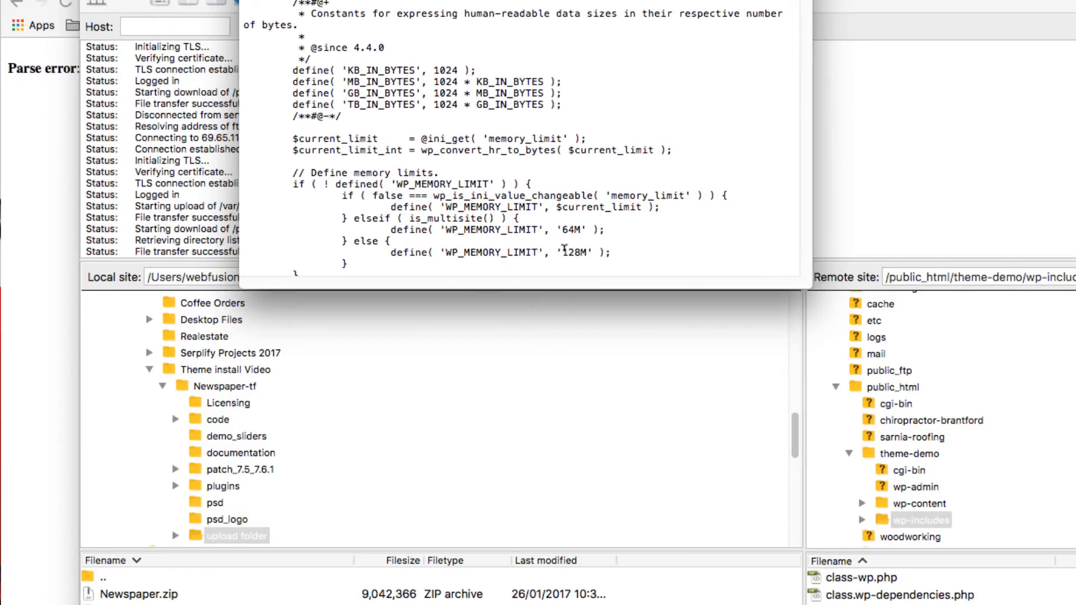
left_click(560, 252)
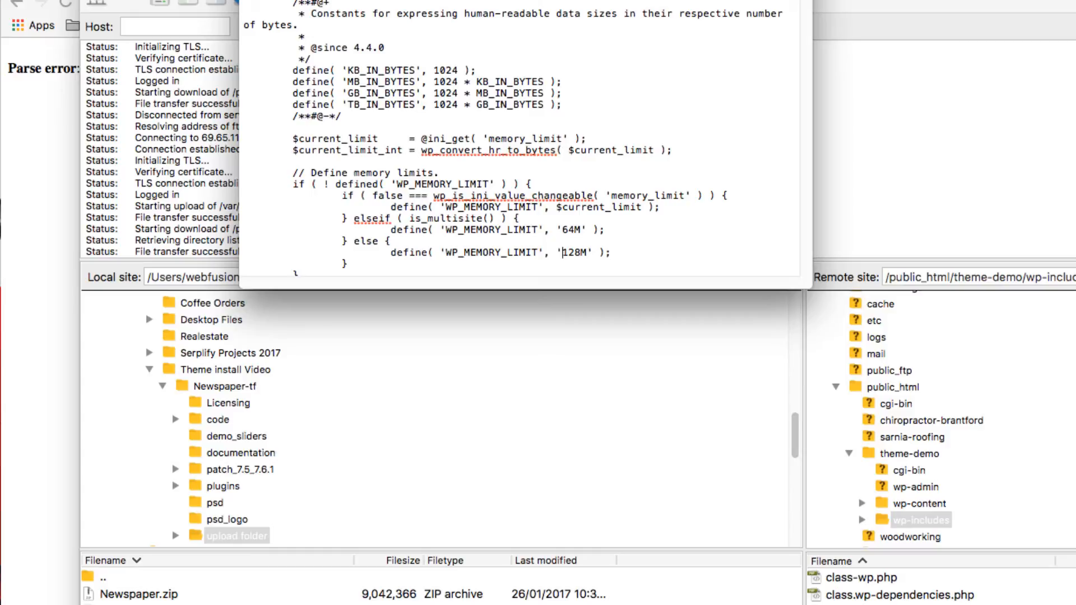
Step: Close the corrected constants file and upload it to the server again, choosing to finish editing and delete the local copy
left_click_drag(255, 0, 297, 104)
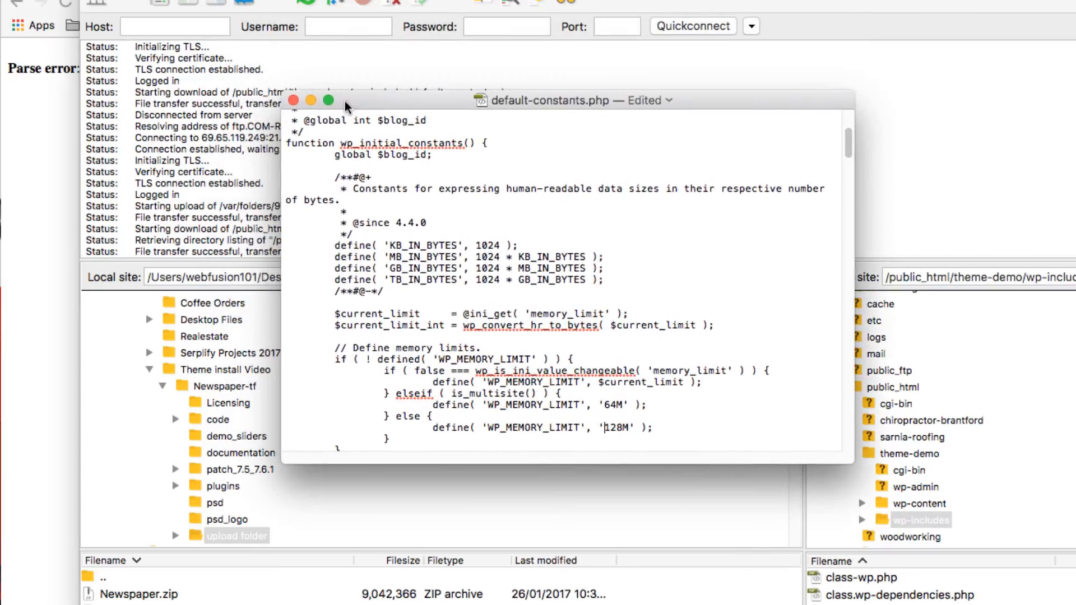
left_click(294, 101)
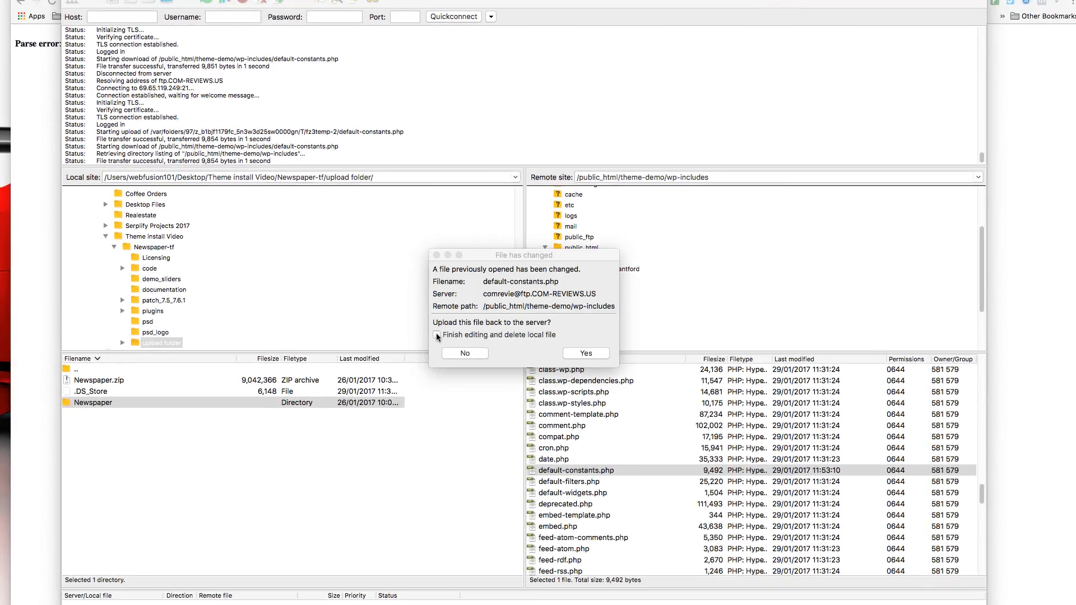
left_click(436, 334)
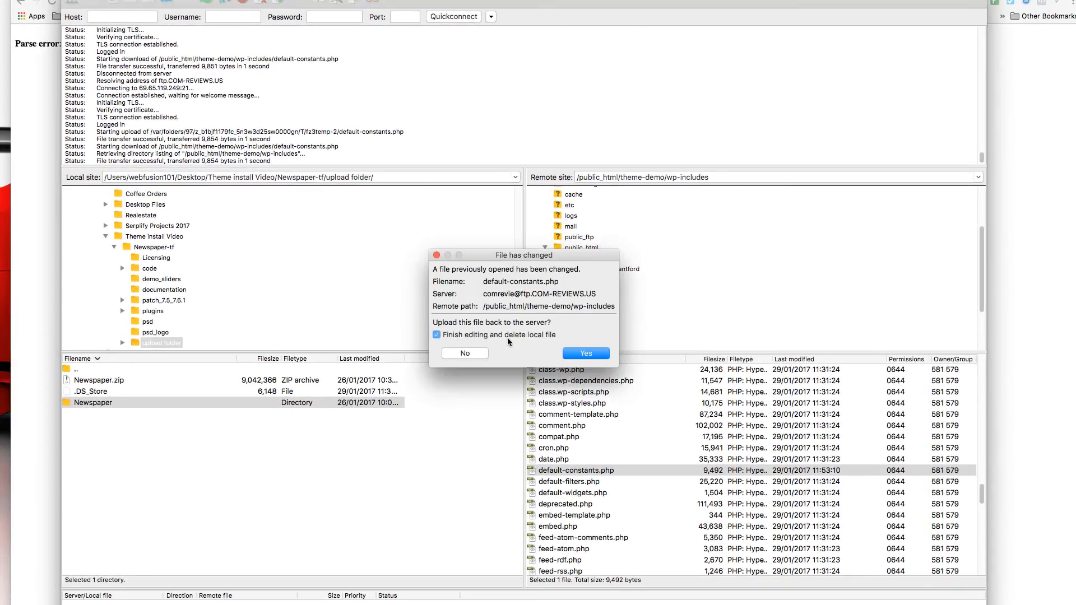
left_click(586, 353)
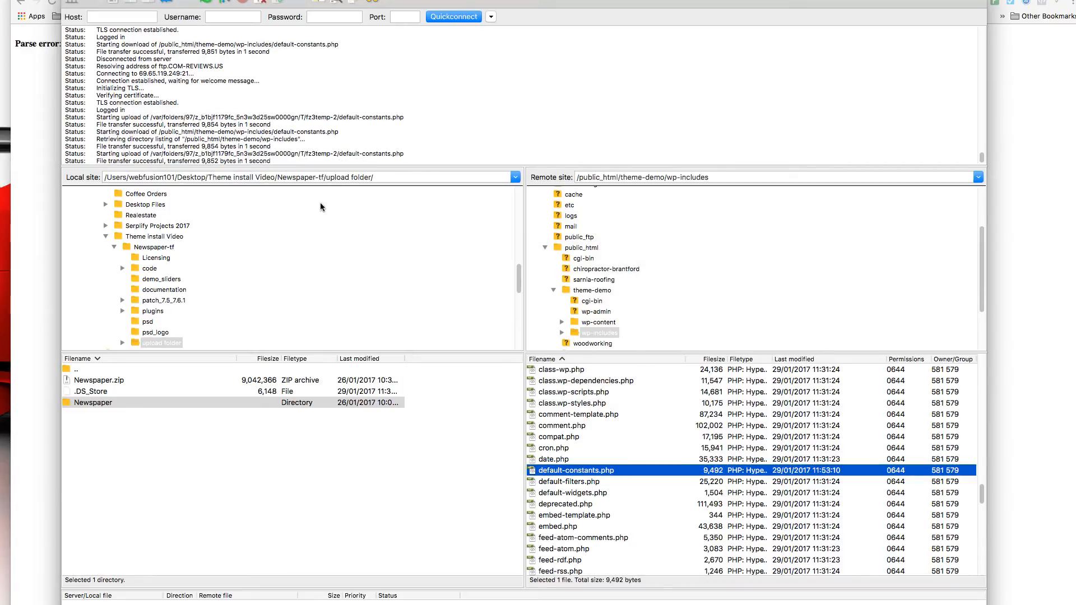
Step: Switch to the WordPress dashboard in the browser and view the Newspaper theme's activation page with its Envato purchase code field
left_click(51, 102)
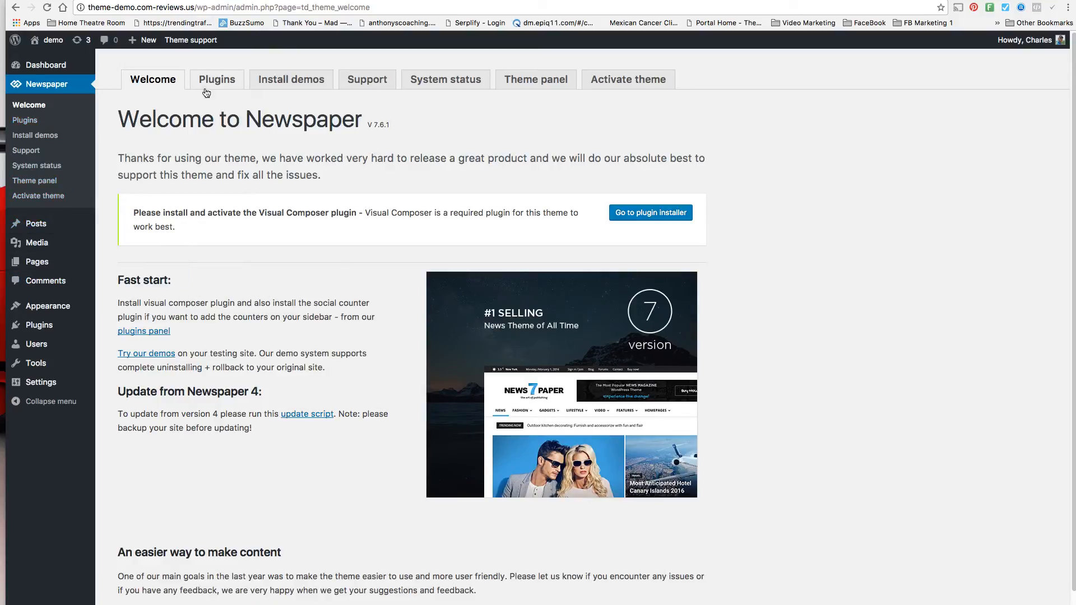
left_click(630, 85)
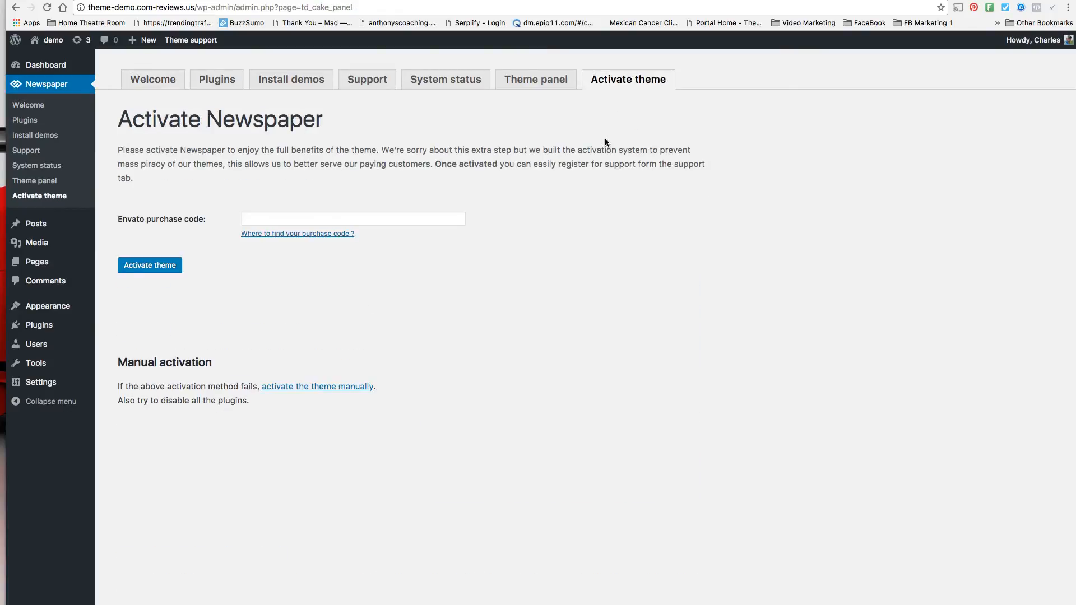
left_click(264, 220)
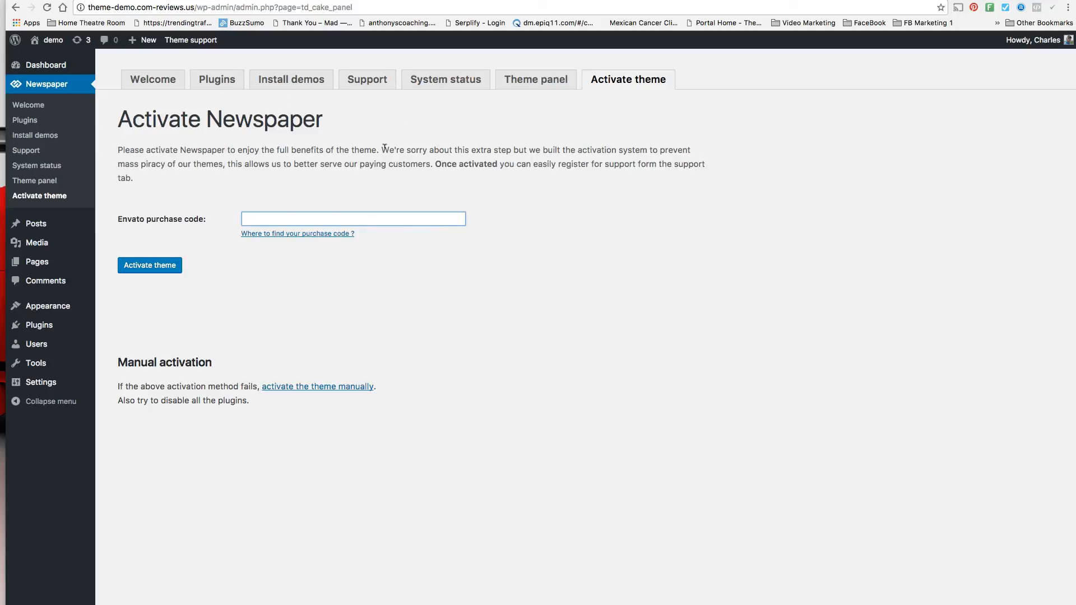
type("g")
key("BackSpace")
Step: Try to install the required Visual Composer plugin from Newspaper's premium plugins page, and return to that page
left_click(216, 84)
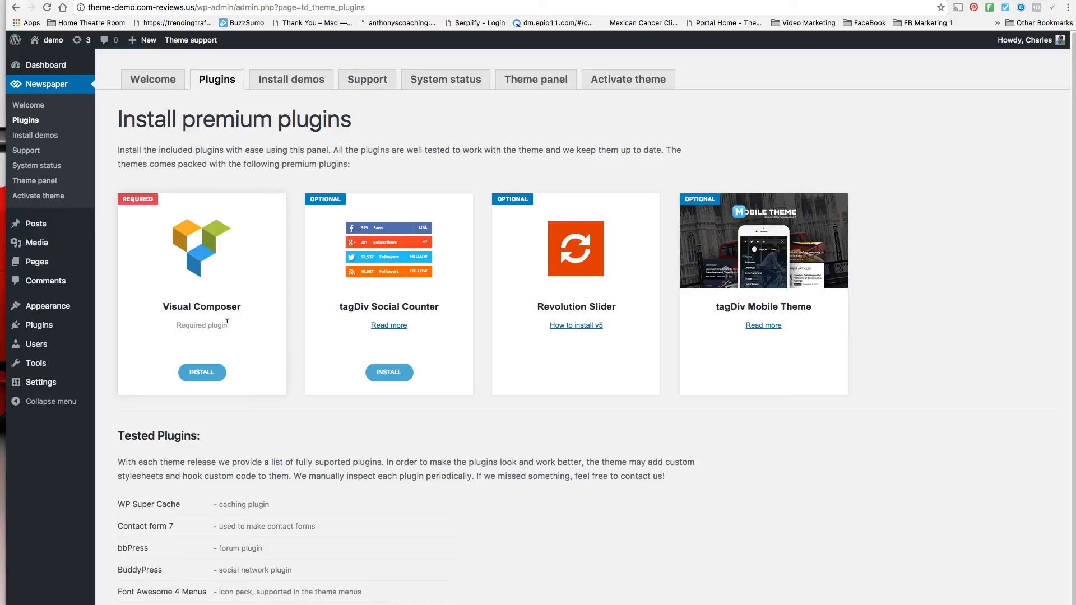
left_click(199, 373)
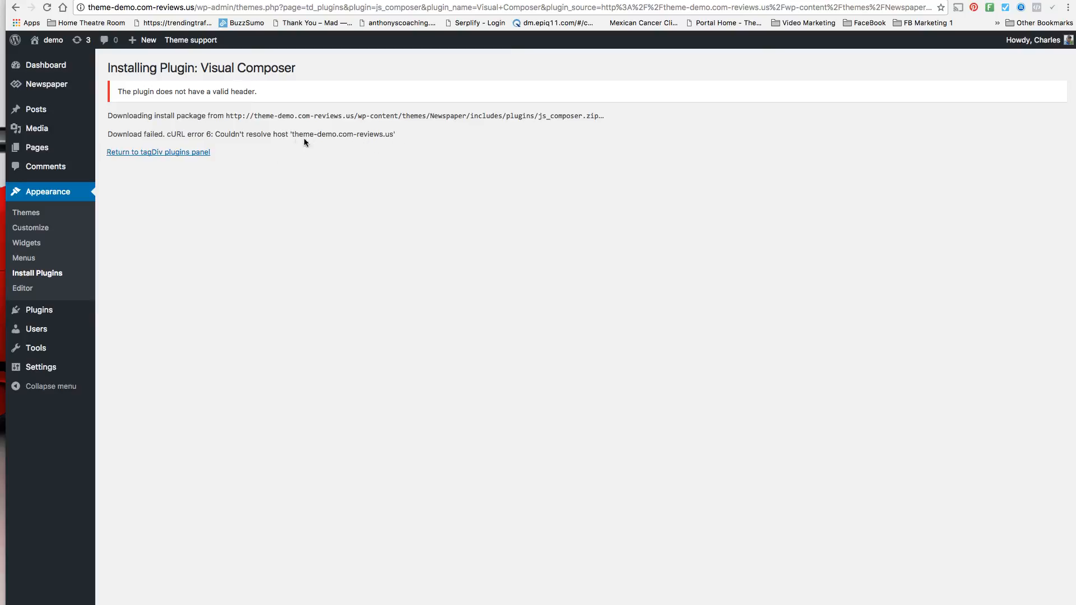
left_click(157, 153)
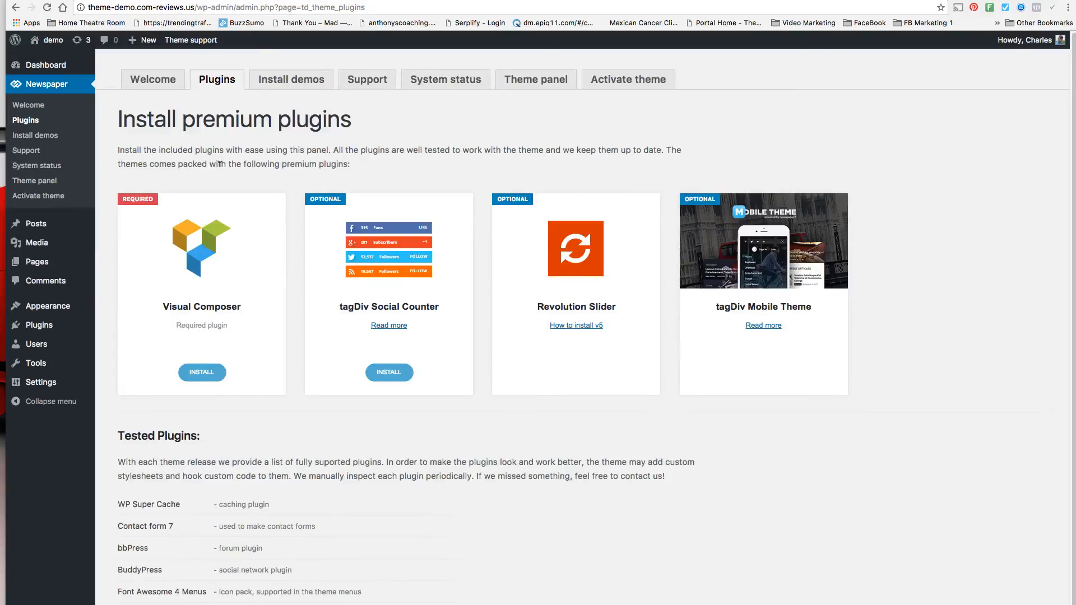
Step: Go to the installed WordPress plugins and open the upload form for adding a new plugin
mouse_move(92, 318)
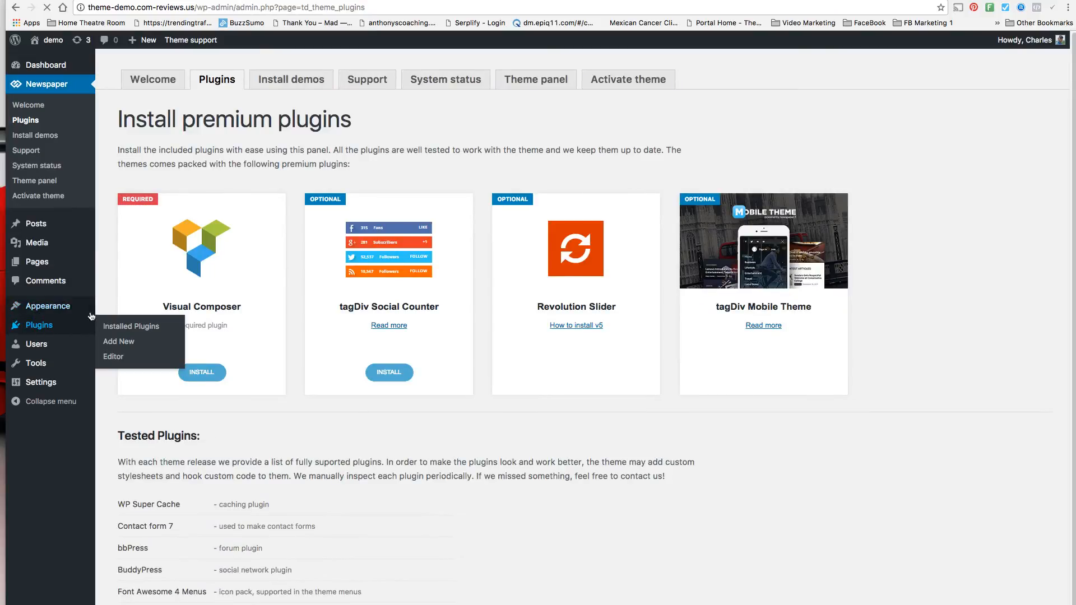
left_click(131, 325)
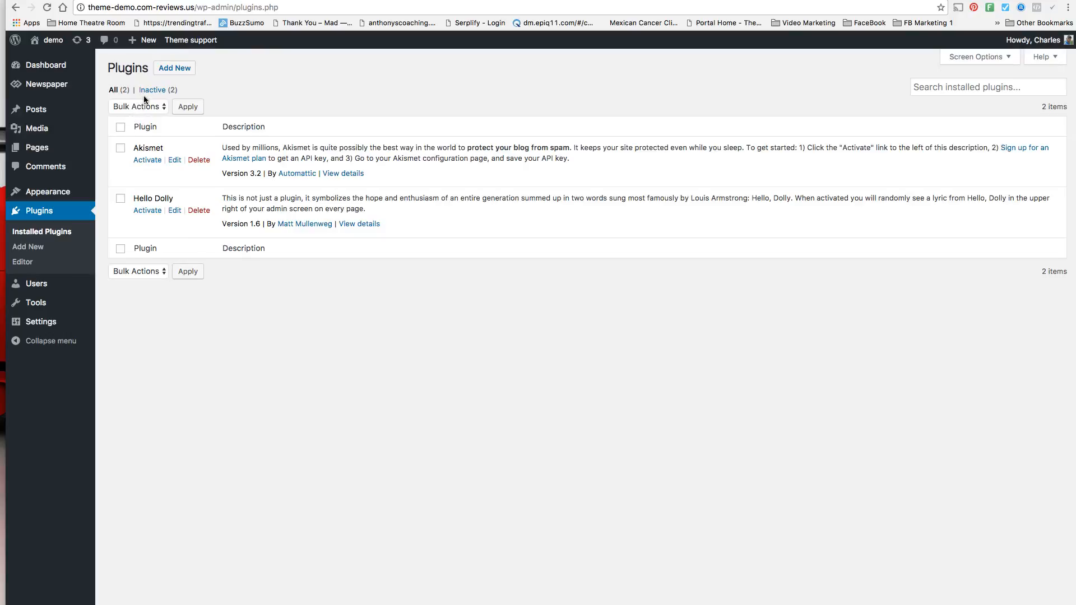
left_click(178, 70)
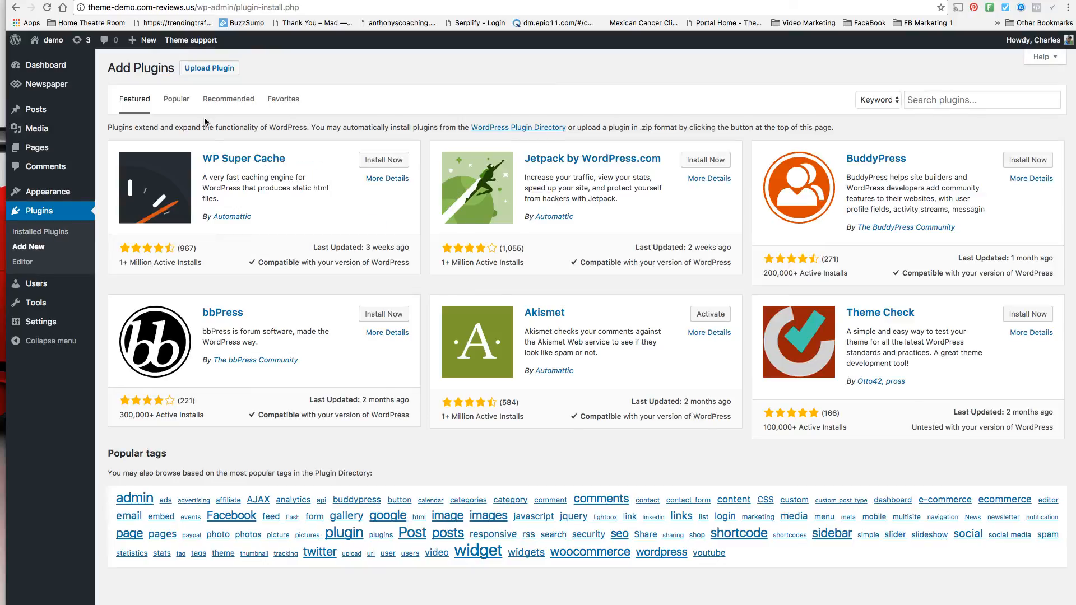
left_click(207, 67)
left_click(489, 171)
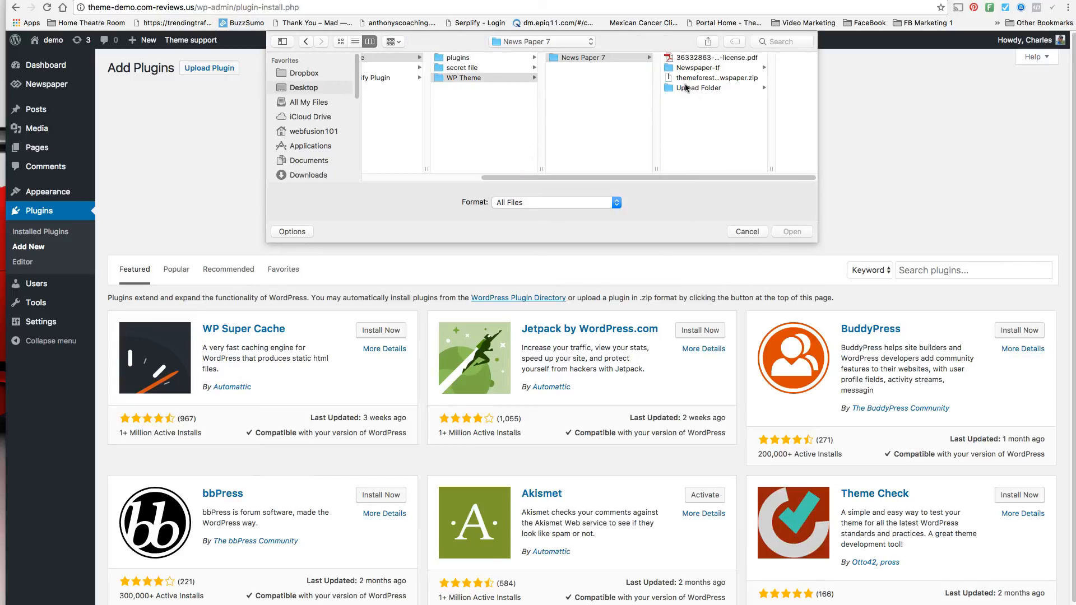
left_click(626, 87)
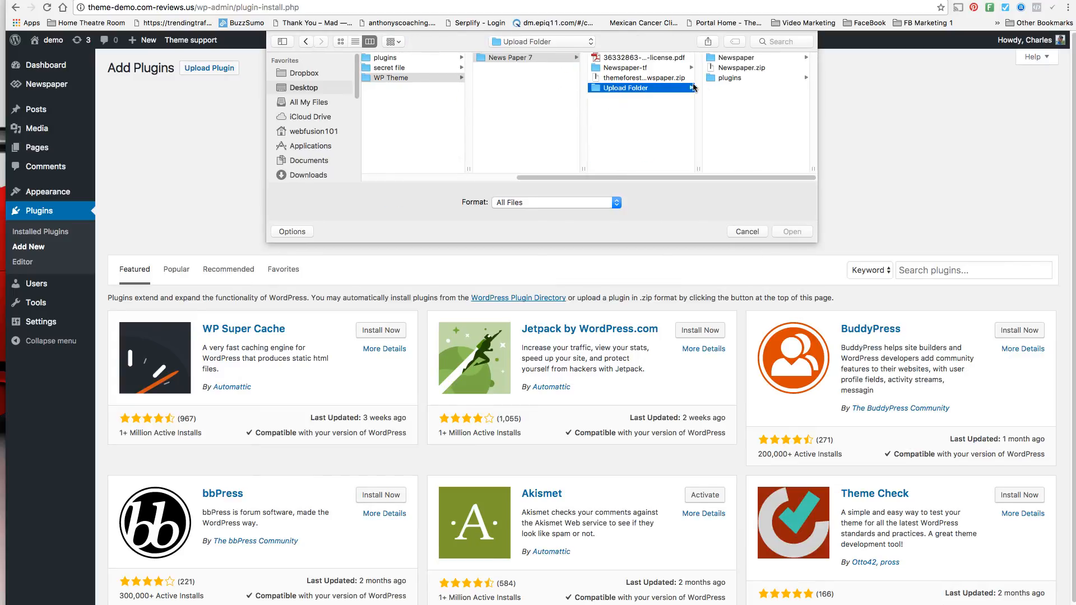
left_click(740, 78)
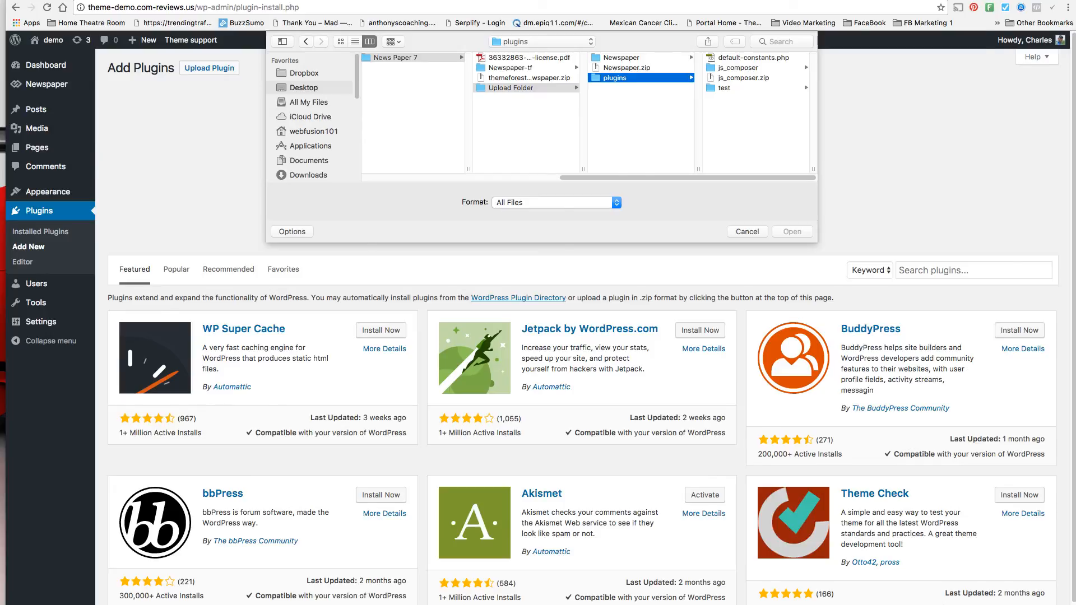
Step: Switch to the FTP client and open the demo site's remote folder /public_html/theme-demo/wp-content/plugins
key("super+Tab")
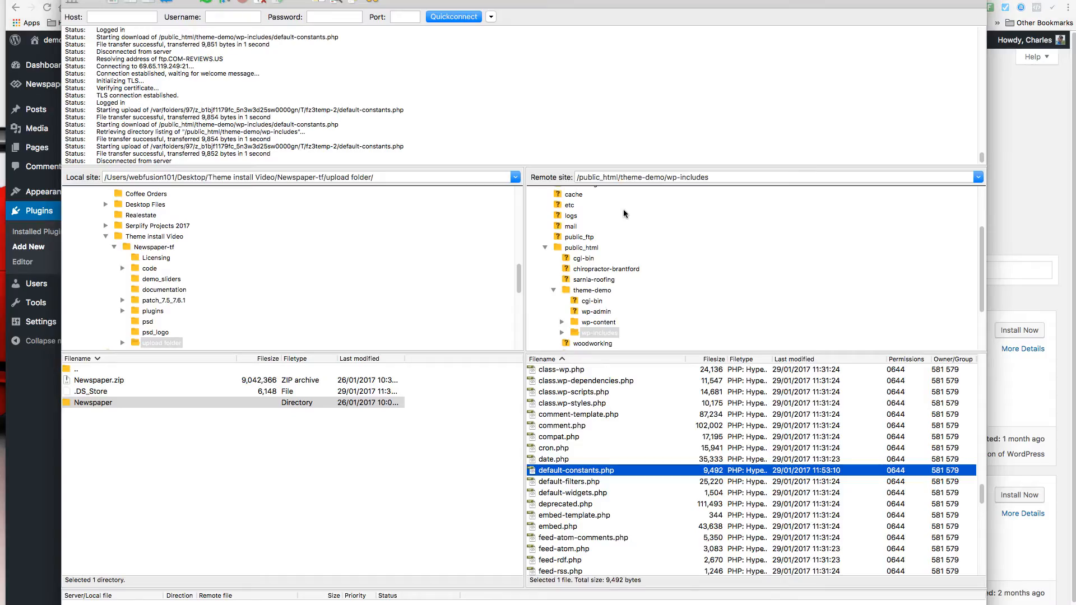
left_click(560, 289)
left_click(558, 290)
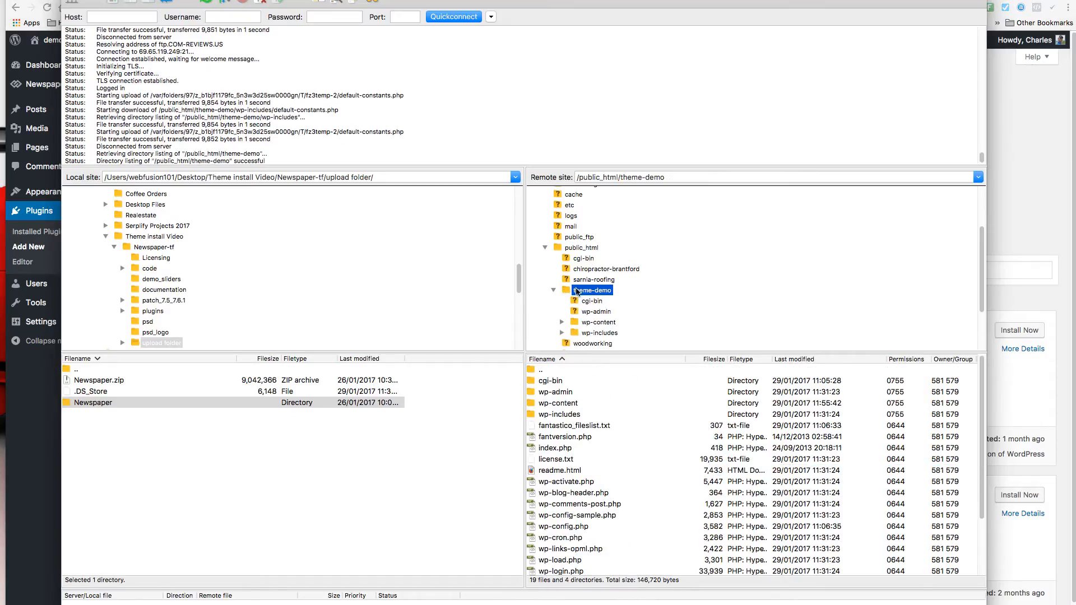
left_click(562, 322)
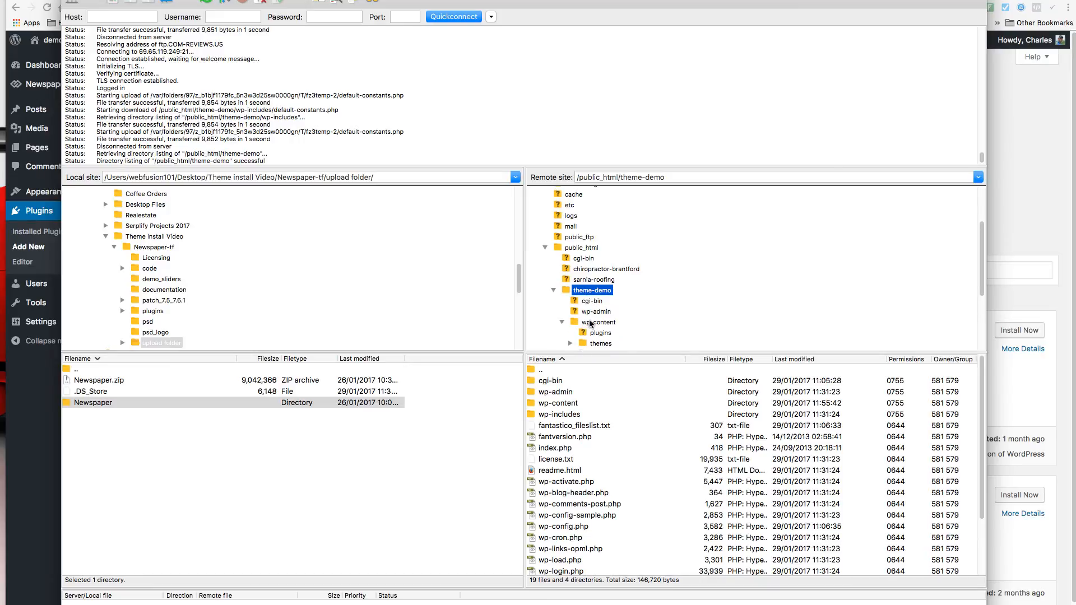
left_click(599, 317)
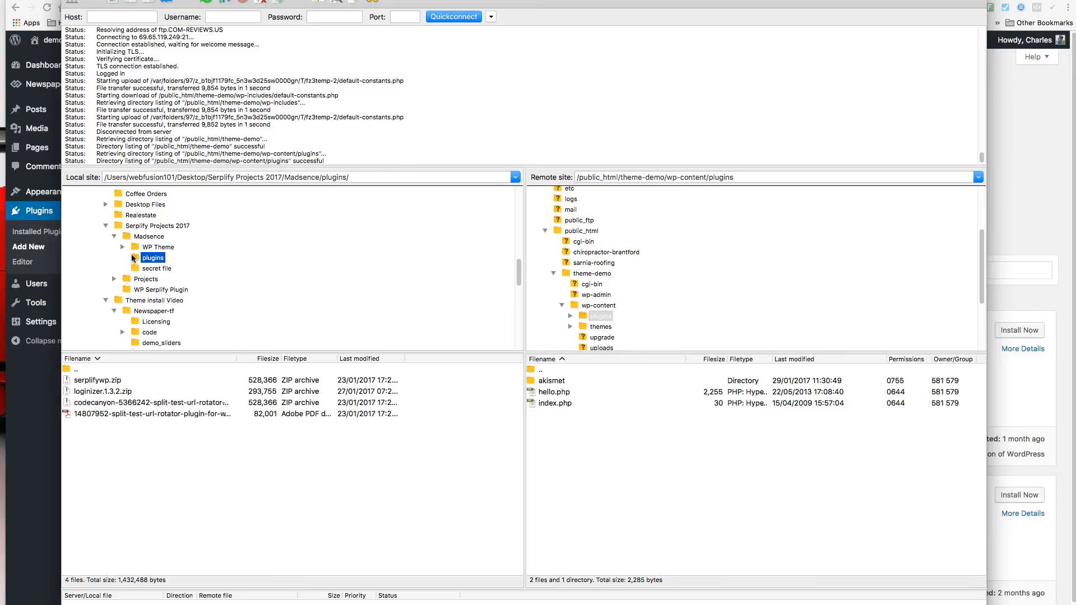
Step: Upload the js_composer folder from the local News Paper 7/Upload Folder/plugins directory into the site's remote plugins folder
left_click(138, 248)
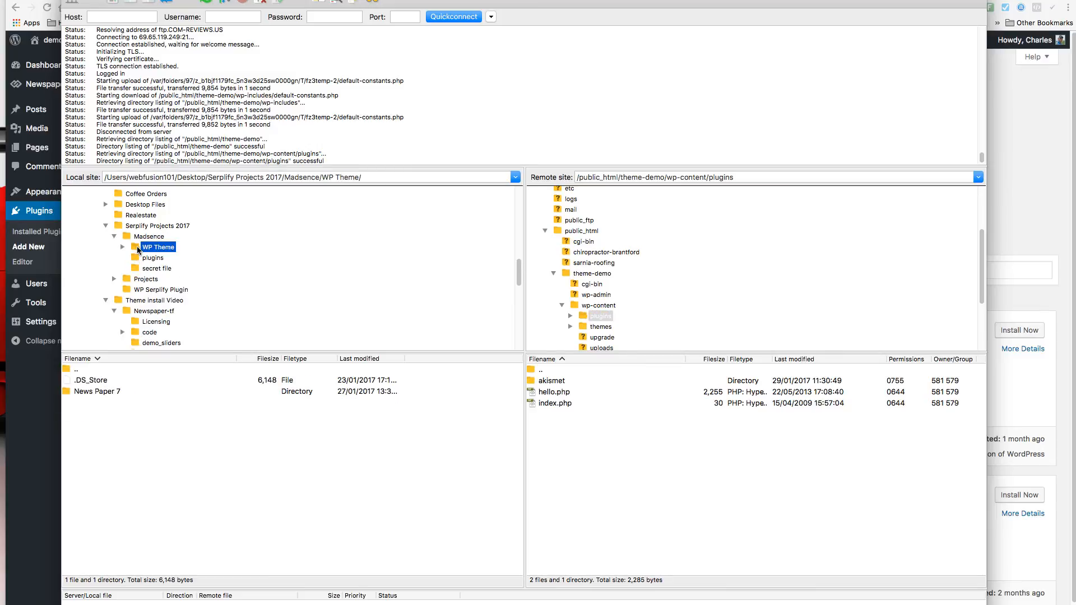
double_click(93, 392)
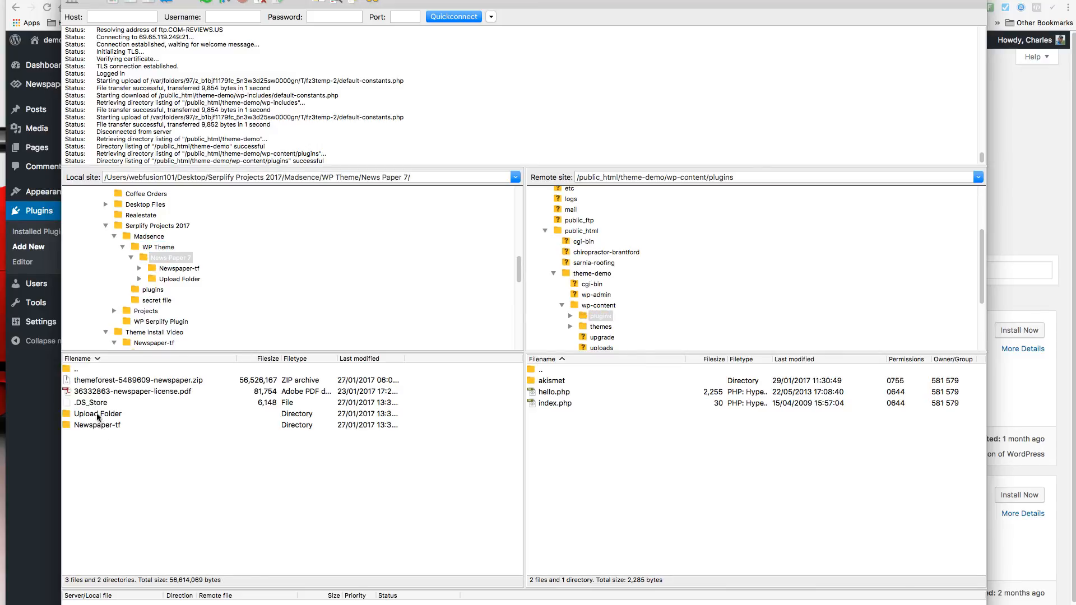
left_click(99, 415)
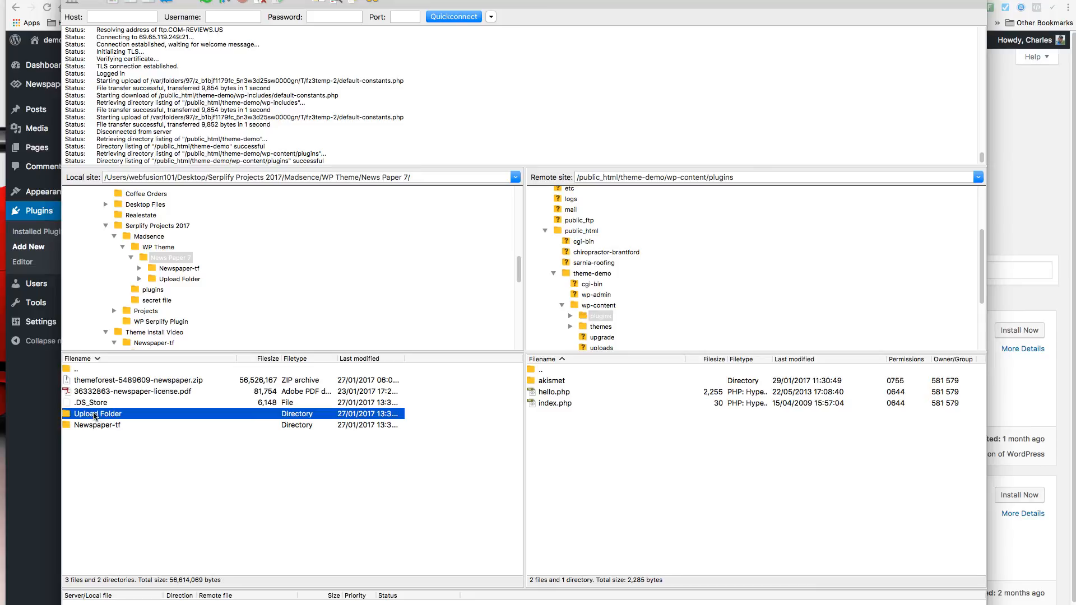
double_click(66, 415)
double_click(79, 404)
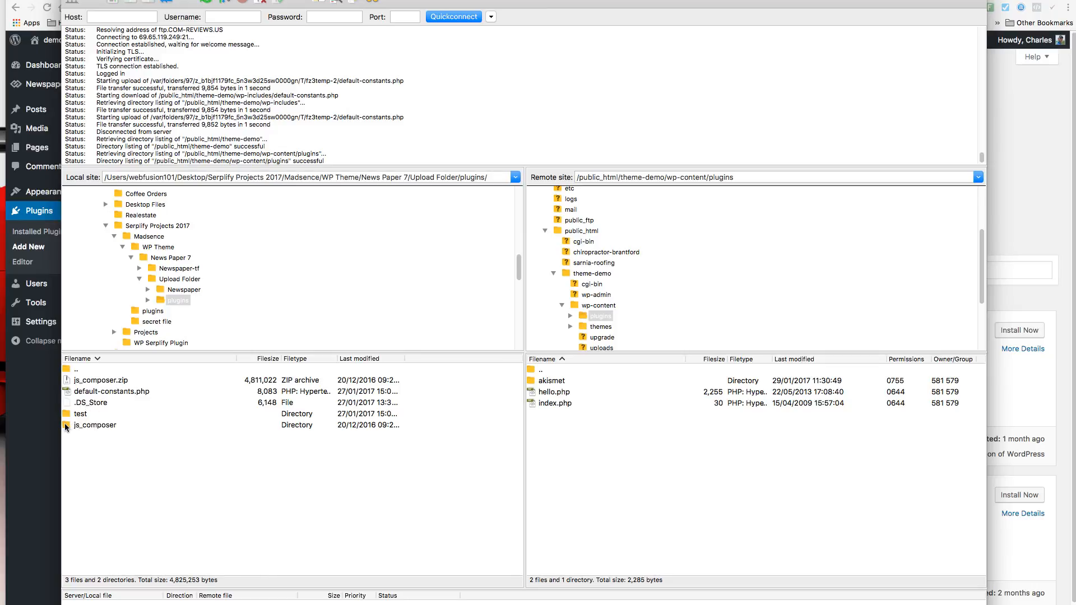
left_click_drag(67, 428, 552, 444)
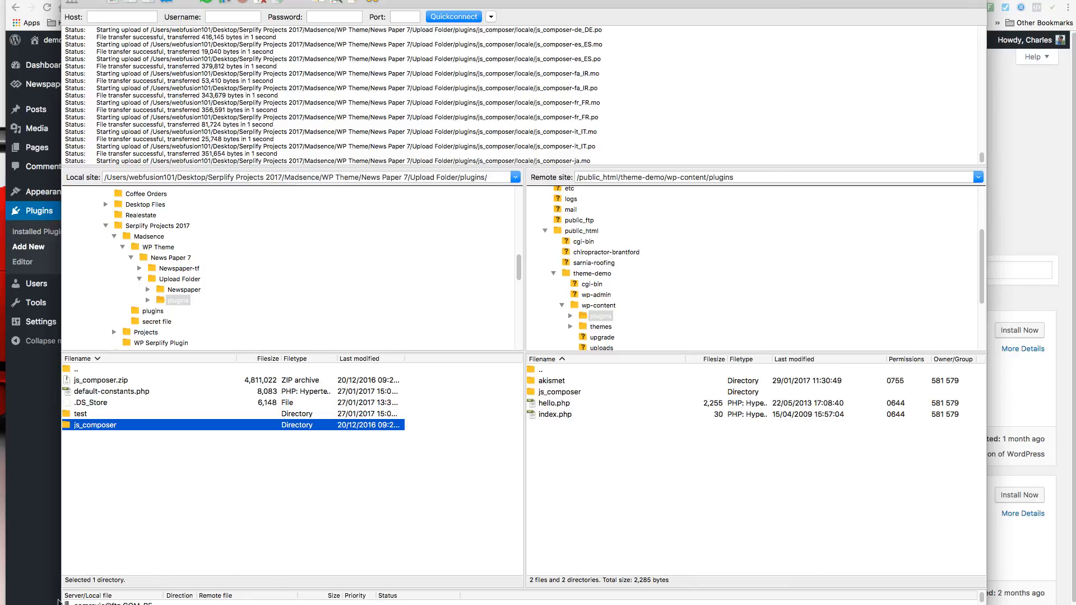
Step: Return to the WordPress dashboard in the browser, cancel the plugin file selection and go to the installed plugins page
key("super+Tab")
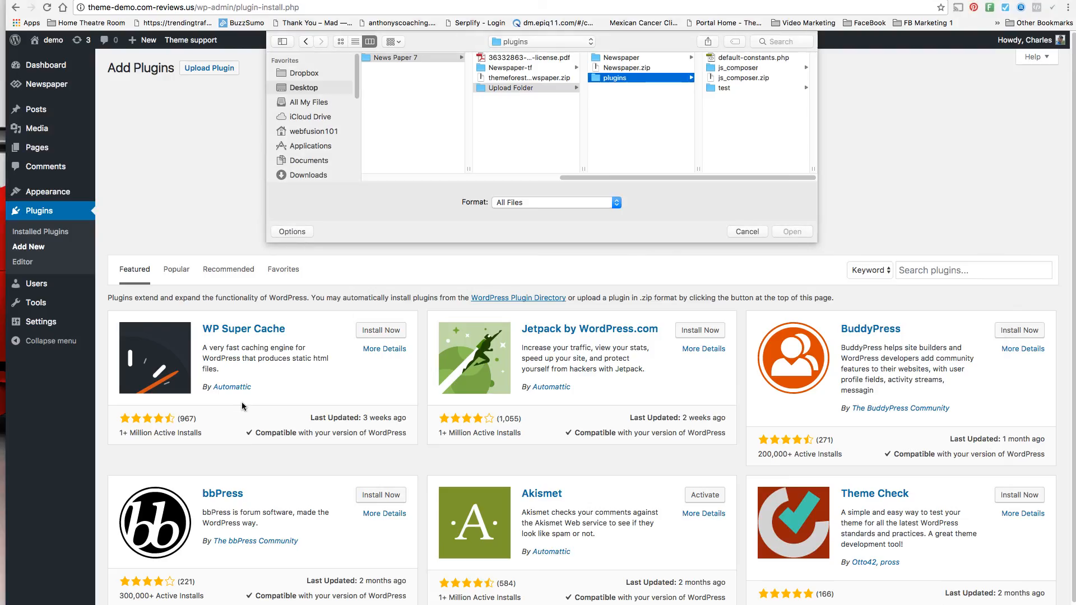
left_click(742, 230)
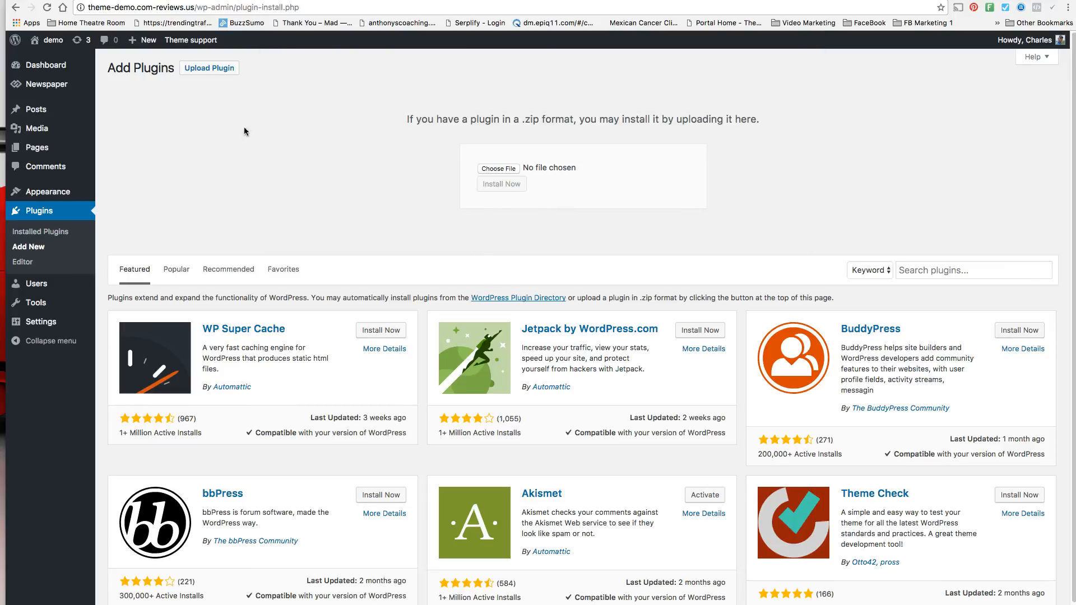
left_click(53, 213)
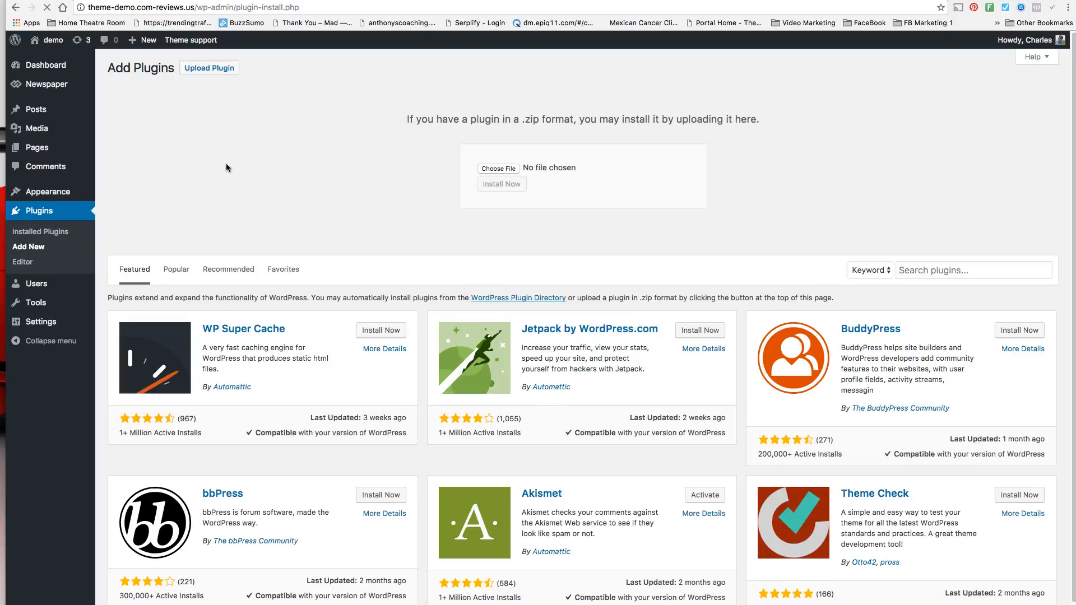